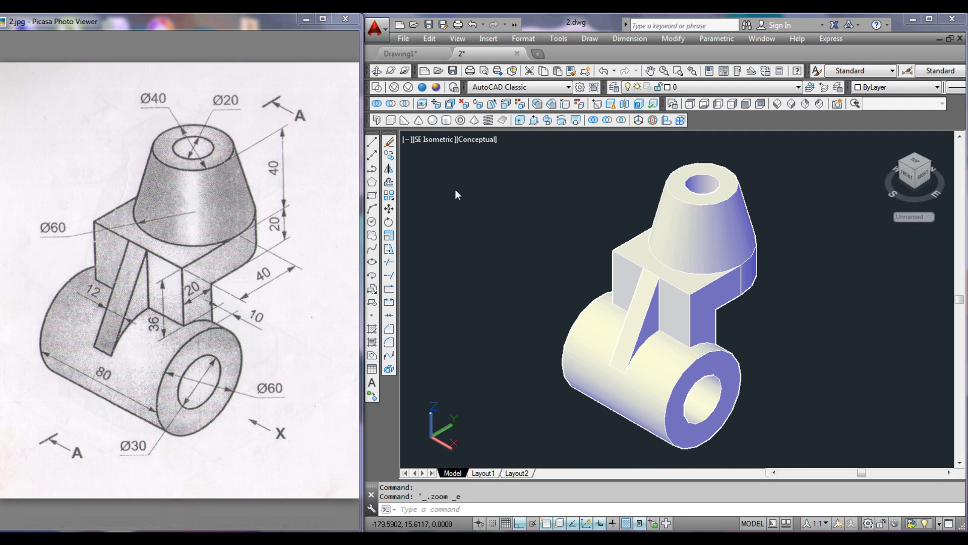
# Step: Bring up the application menu while the finished bracket model in 2.dwg is shown
pyautogui.click(217, 31)
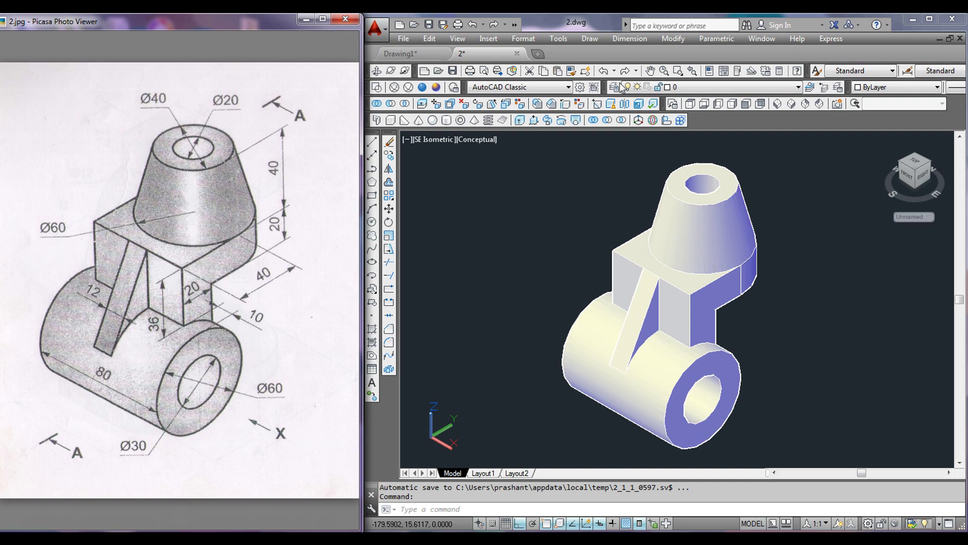
# Step: Start a new drawing from the acad.dwt template and turn the grid off
pyautogui.click(386, 31)
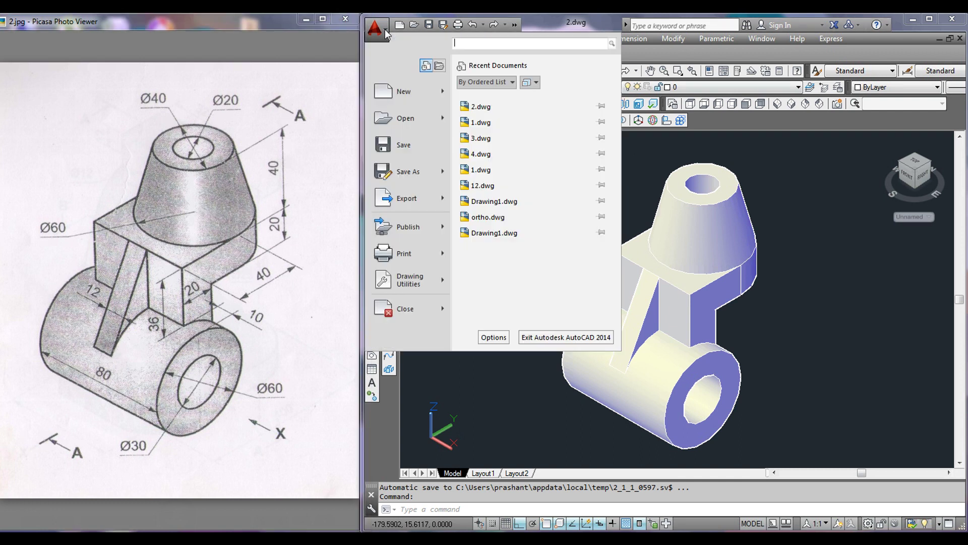
pyautogui.press('Escape')
pyautogui.hotkey('ctrl', 'n')
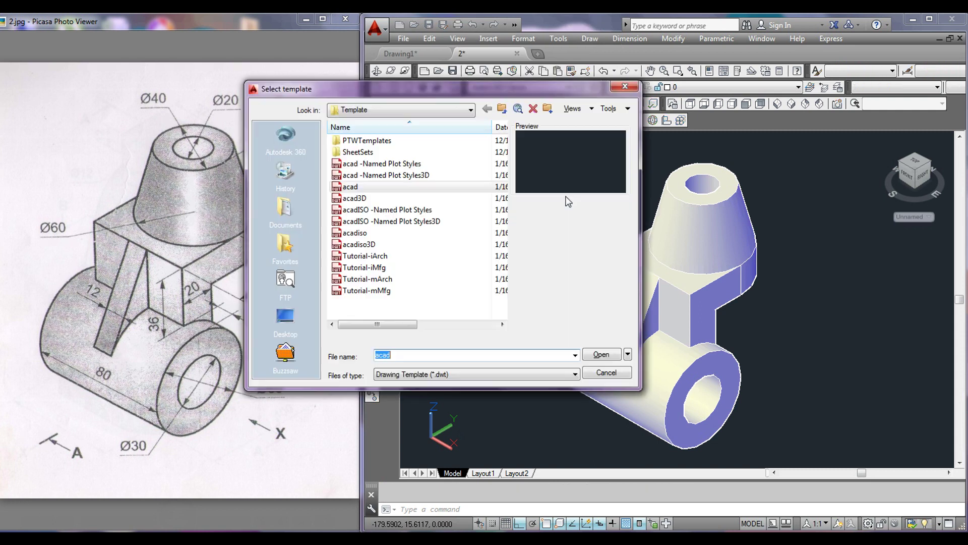
pyautogui.click(601, 355)
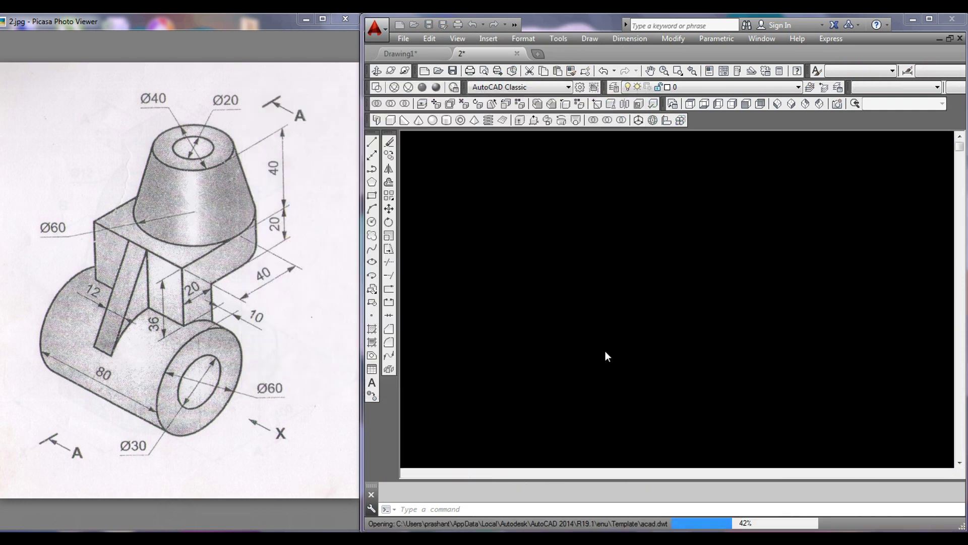
pyautogui.click(505, 523)
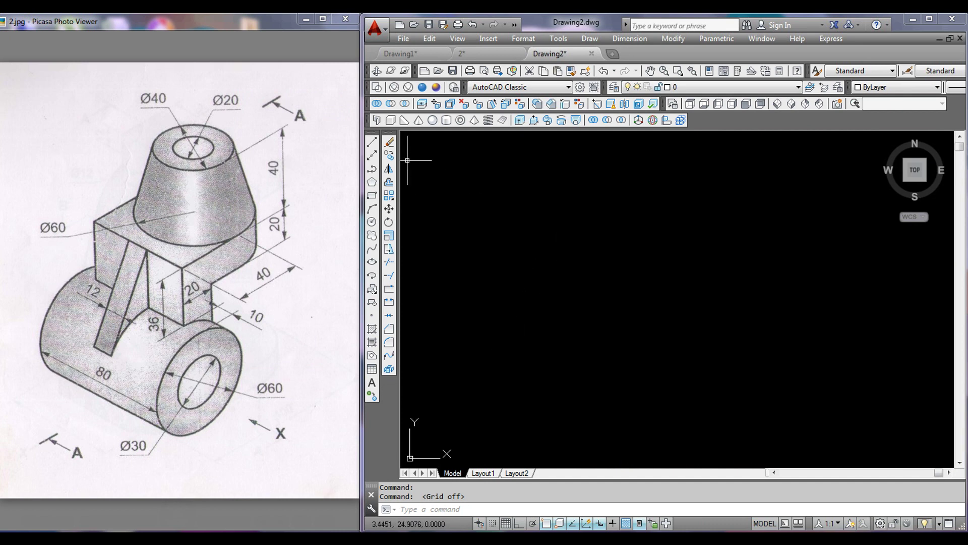
# Step: Draw a 300-unit test line, zoom to fit it, then erase it
pyautogui.click(371, 143)
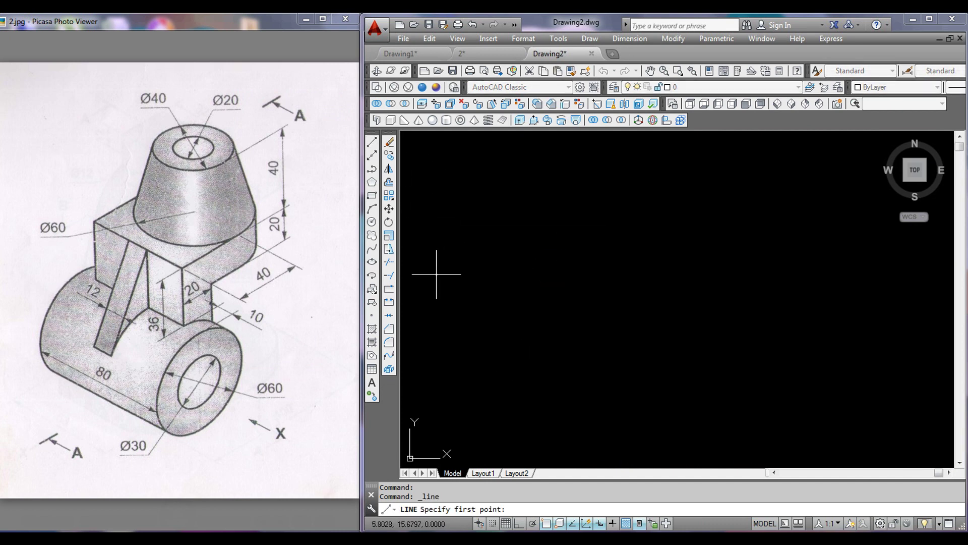
pyautogui.click(437, 275)
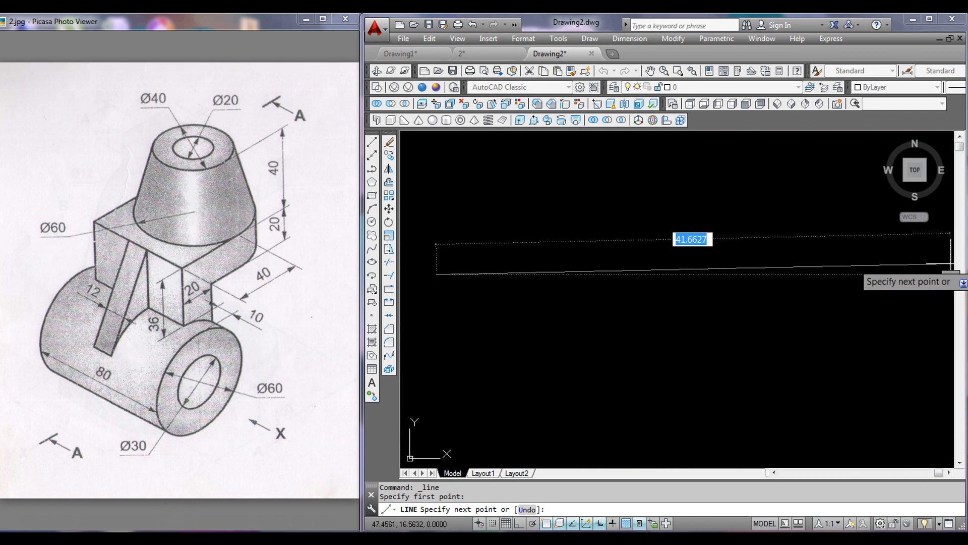
pyautogui.write('300')
pyautogui.press('Return')
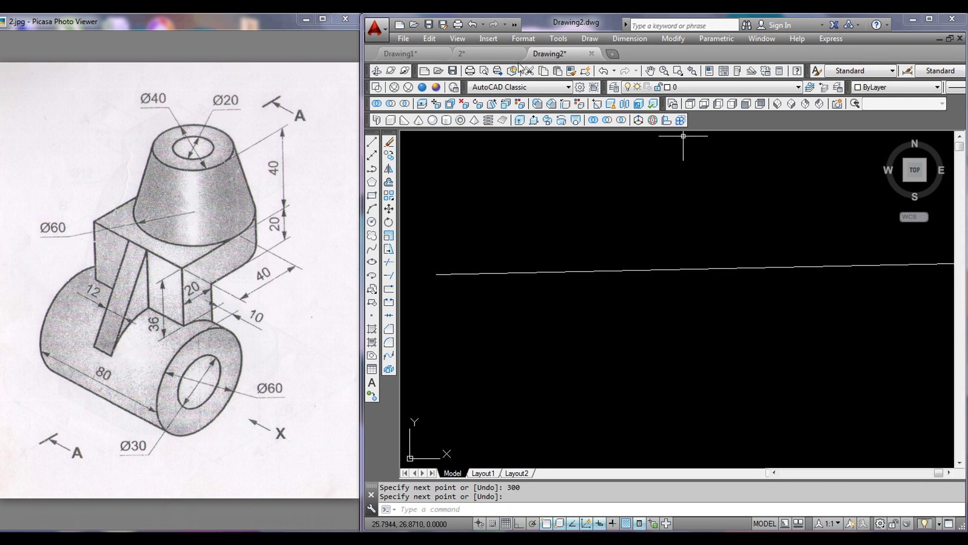
pyautogui.click(458, 39)
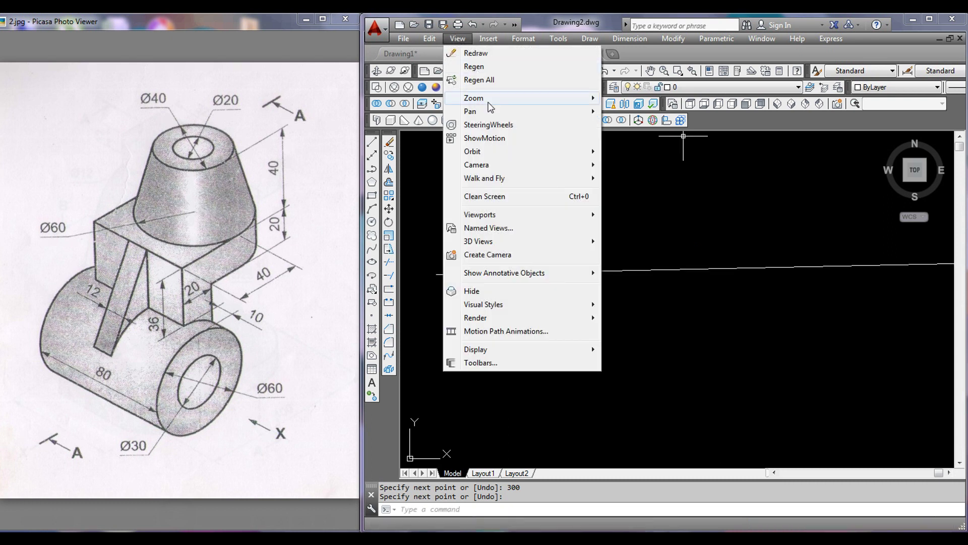
pyautogui.moveTo(484, 98)
pyautogui.click(638, 247)
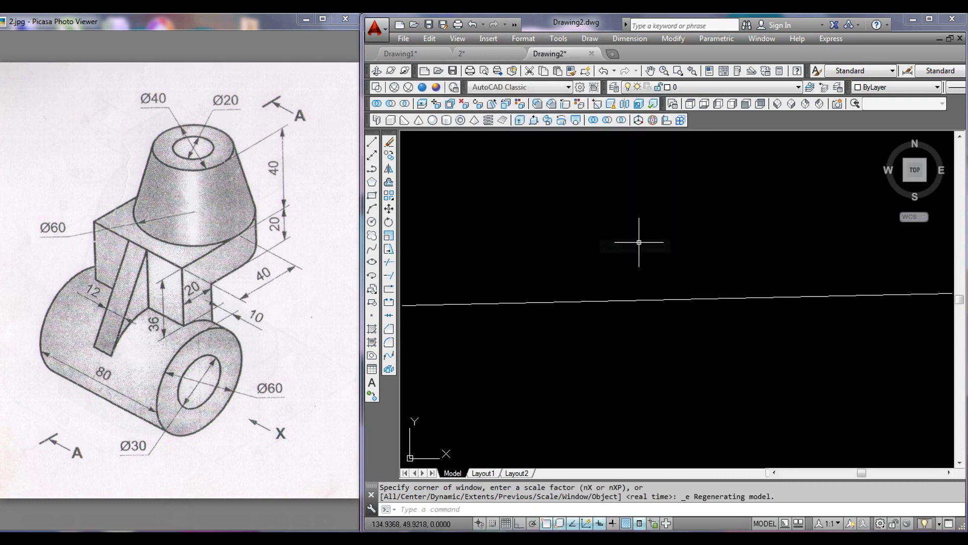
pyautogui.click(736, 345)
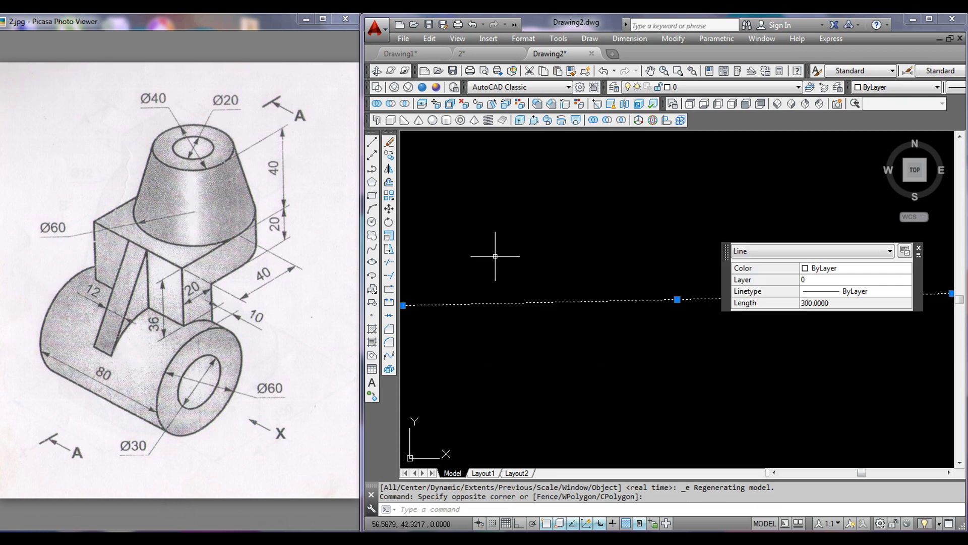
pyautogui.click(389, 143)
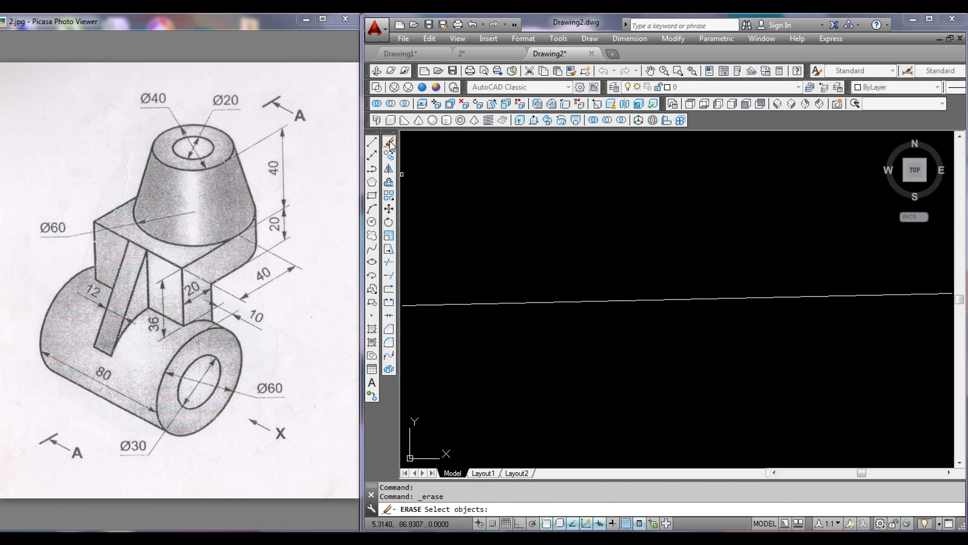
pyautogui.click(558, 325)
pyautogui.click(577, 281)
pyautogui.press('Return')
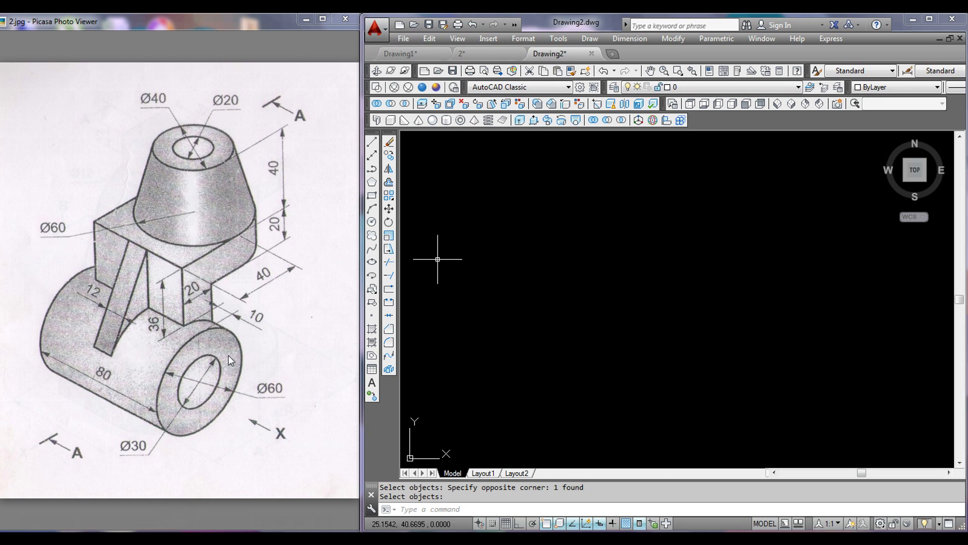
# Step: Draw a circle of diameter 60
pyautogui.click(372, 223)
pyautogui.click(712, 298)
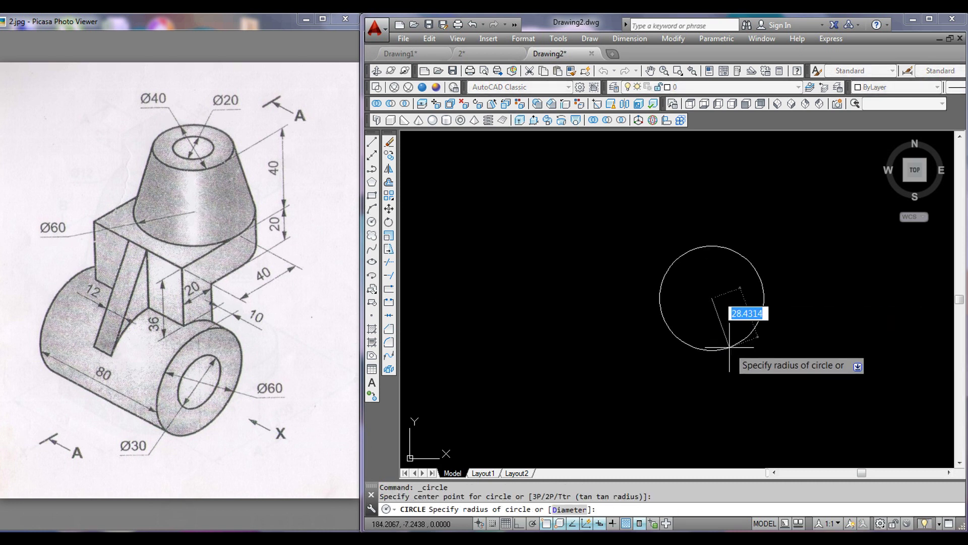
pyautogui.rightClick(782, 323)
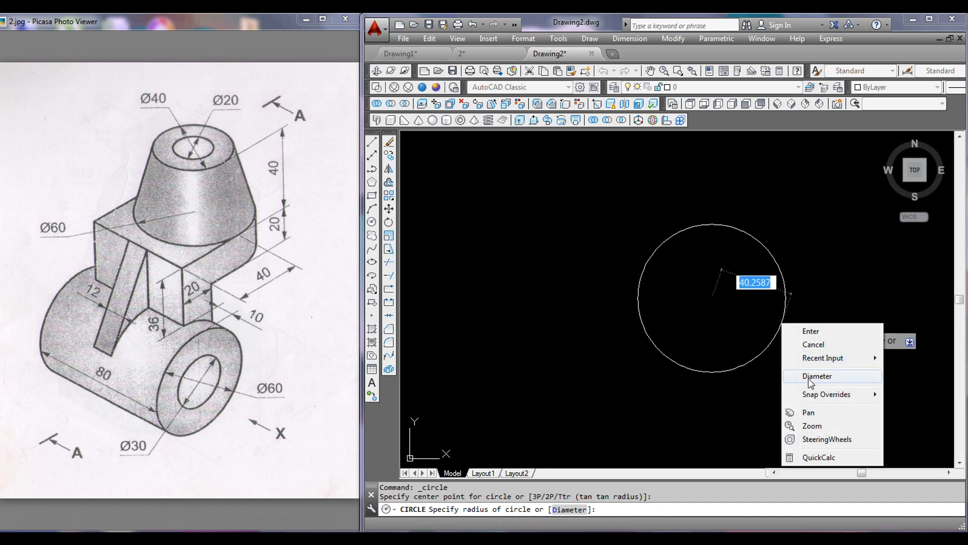
pyautogui.click(809, 377)
pyautogui.write('60')
pyautogui.press('Return')
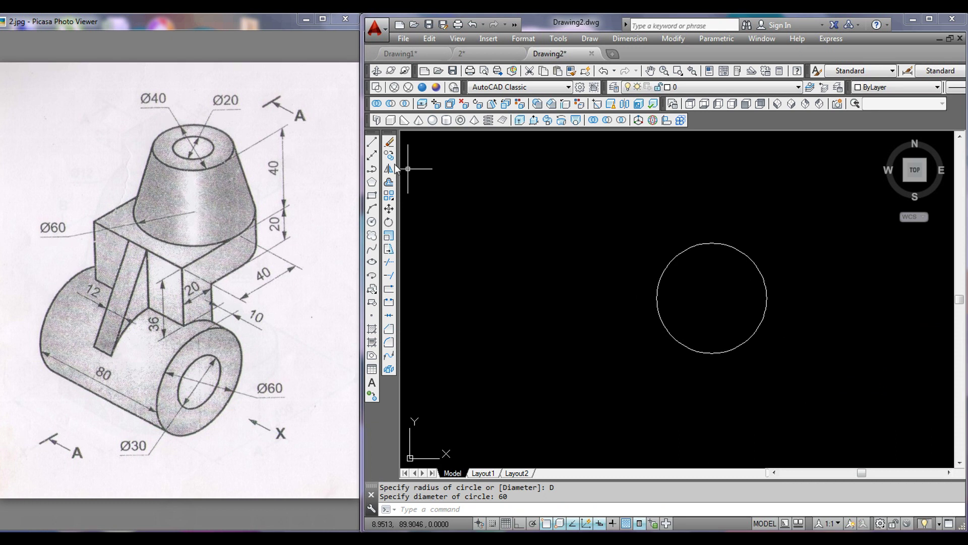
# Step: Add a concentric circle of diameter 30 at the same centre
pyautogui.click(372, 222)
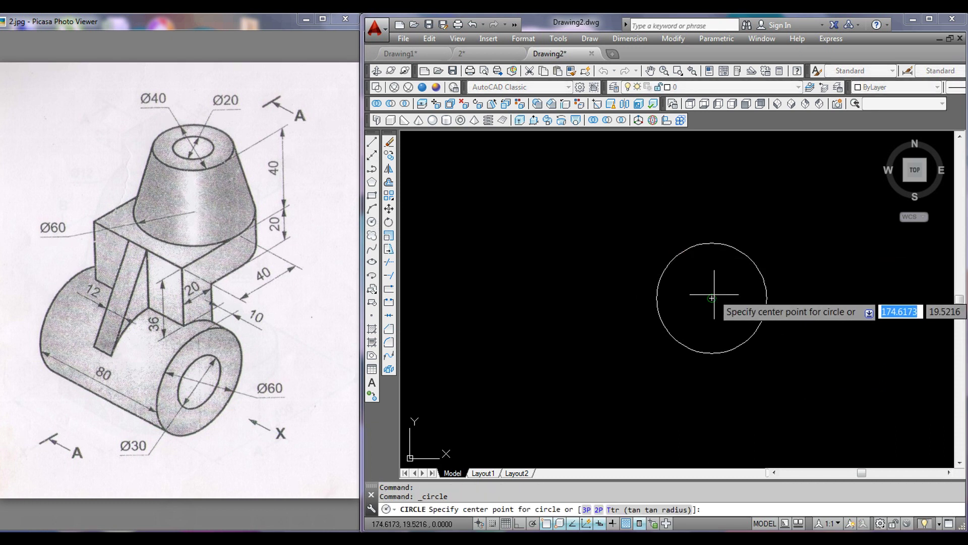
pyautogui.click(712, 298)
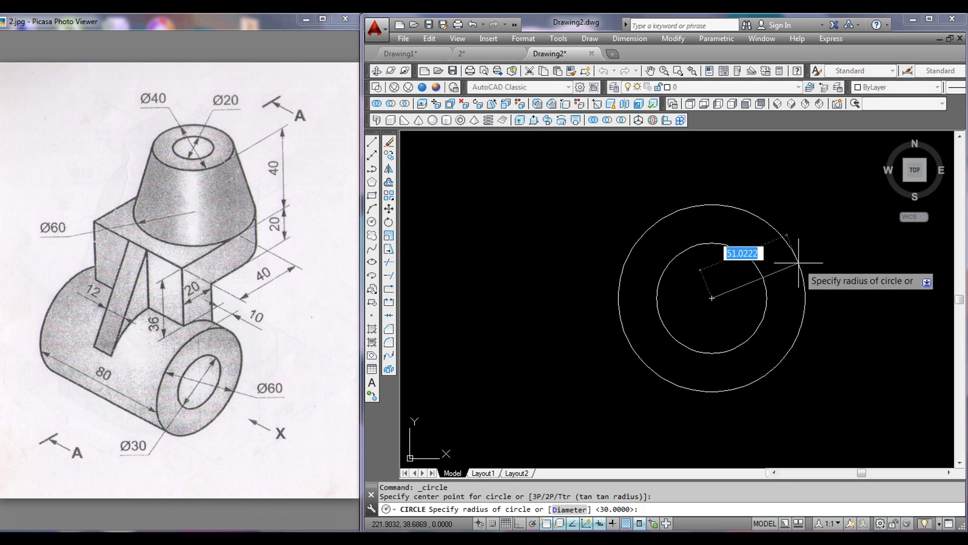
pyautogui.rightClick(799, 261)
pyautogui.click(832, 315)
pyautogui.write('30')
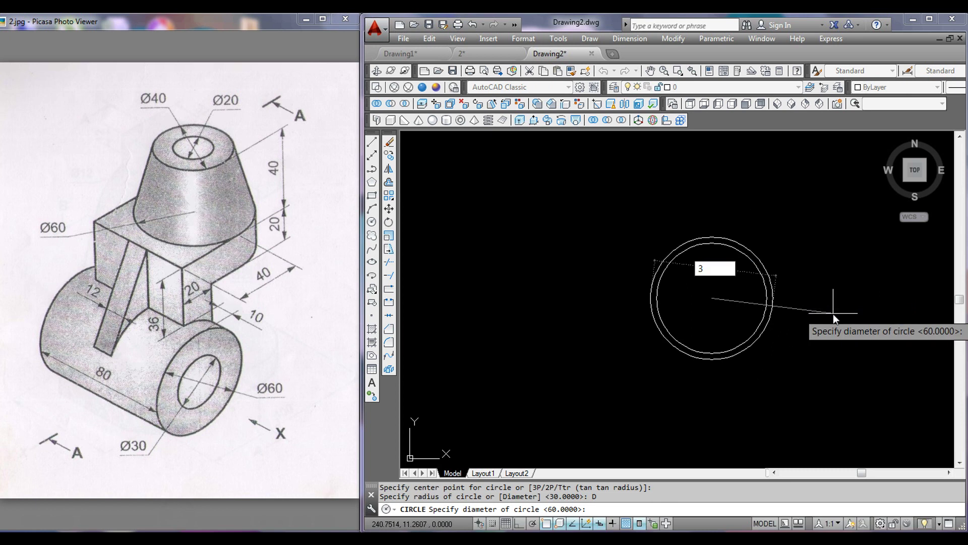
pyautogui.press('Return')
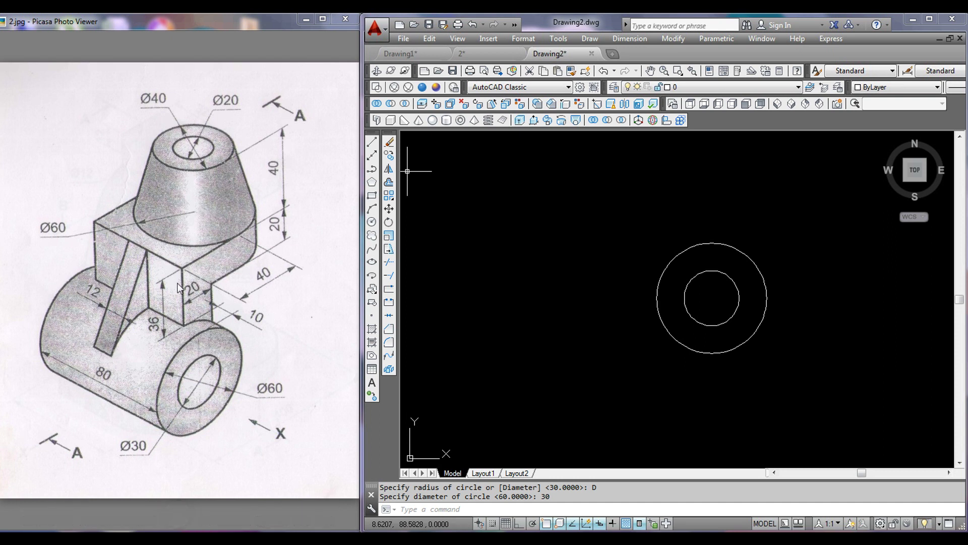
pyautogui.click(372, 143)
# Step: Draw a 36-unit vertical line up from the top of the Ø60 circle
pyautogui.click(712, 243)
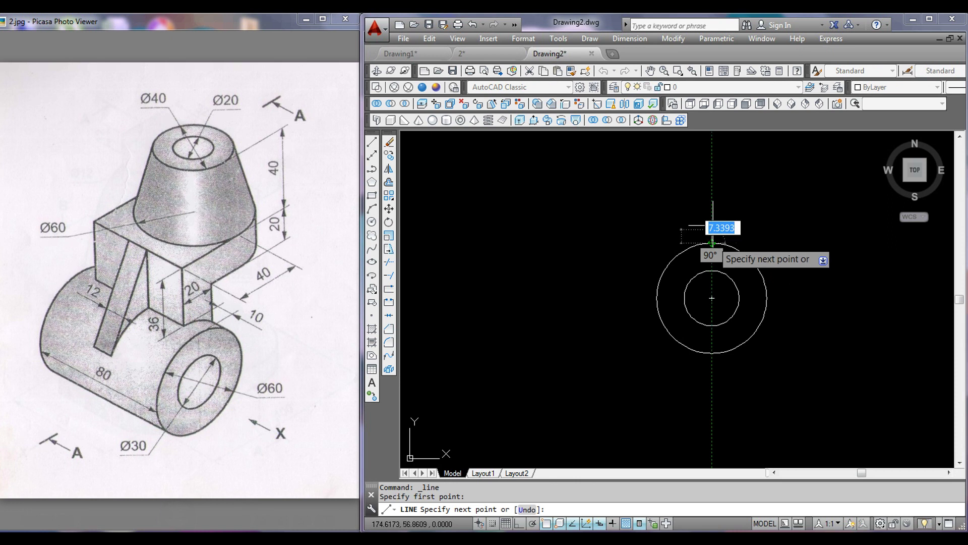
pyautogui.write('36')
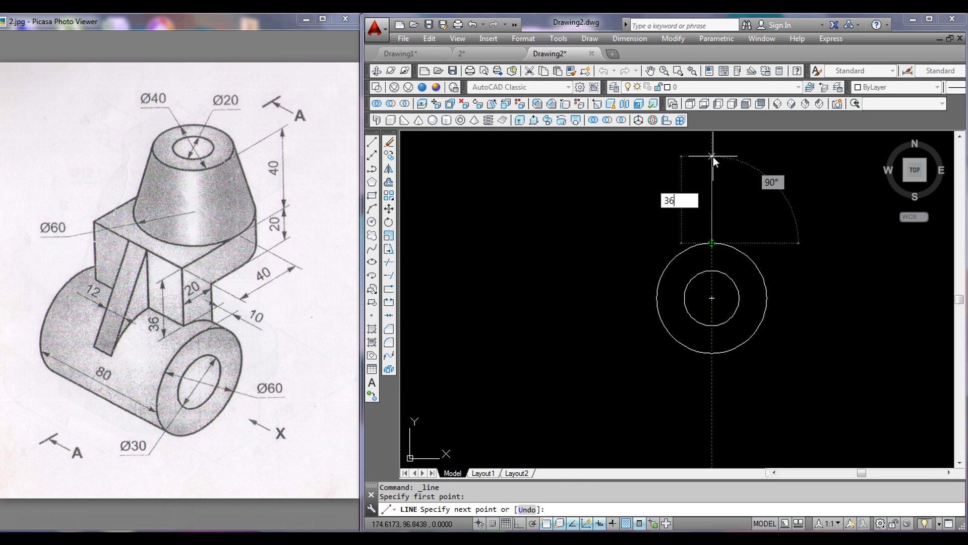
pyautogui.press('Return')
pyautogui.rightClick(713, 157)
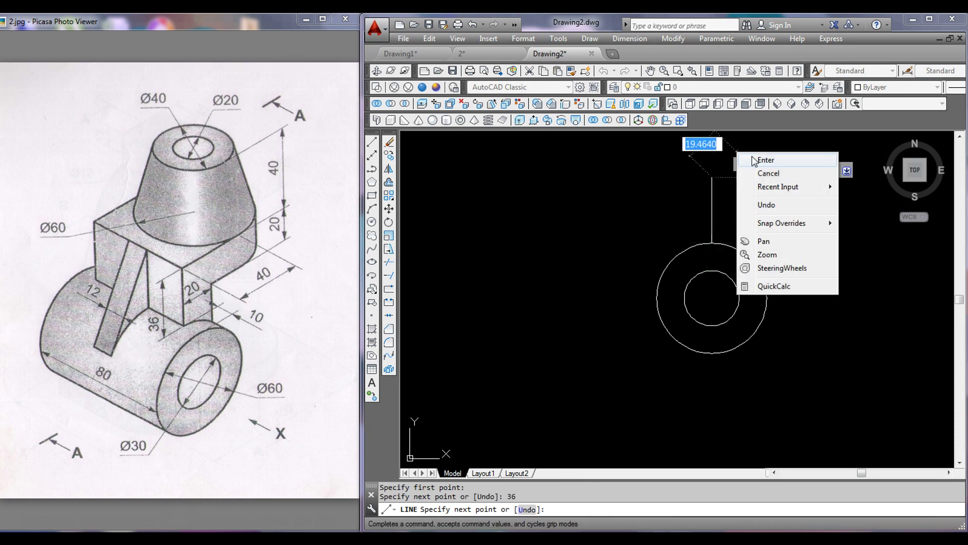
pyautogui.click(751, 159)
pyautogui.moveTo(651, 223); pyautogui.dragTo(615, 218, button='middle')
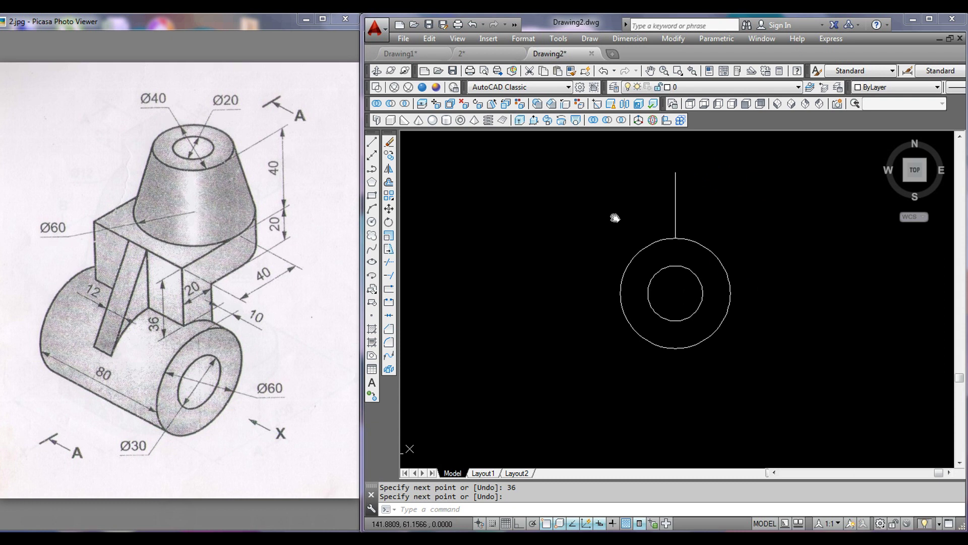
# Step: Offset the vertical line 20 units to the right
pyautogui.click(388, 183)
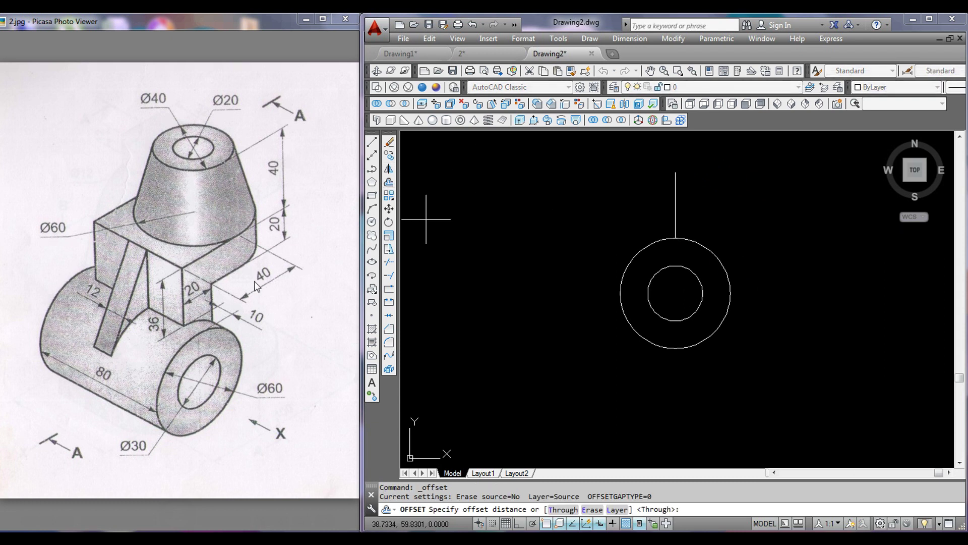
pyautogui.write('20')
pyautogui.press('Return')
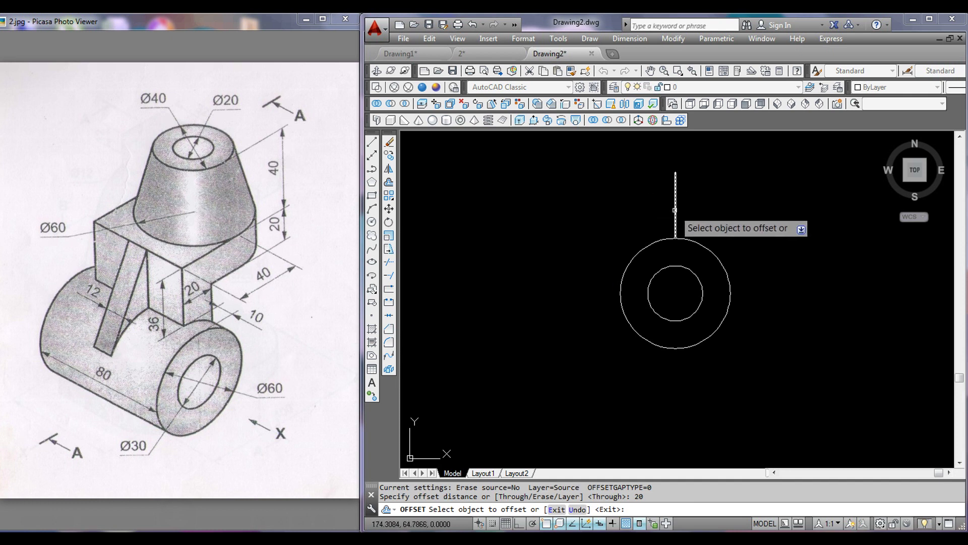
pyautogui.click(676, 206)
pyautogui.click(752, 218)
pyautogui.rightClick(755, 218)
pyautogui.click(757, 217)
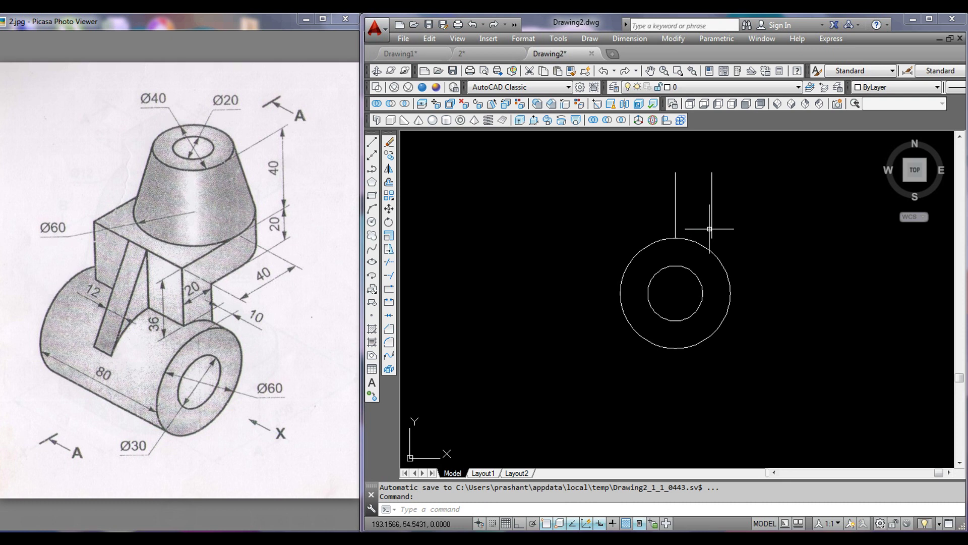
# Step: Extend the right vertical line down to the Ø60 circle
pyautogui.click(389, 275)
pyautogui.press('Return')
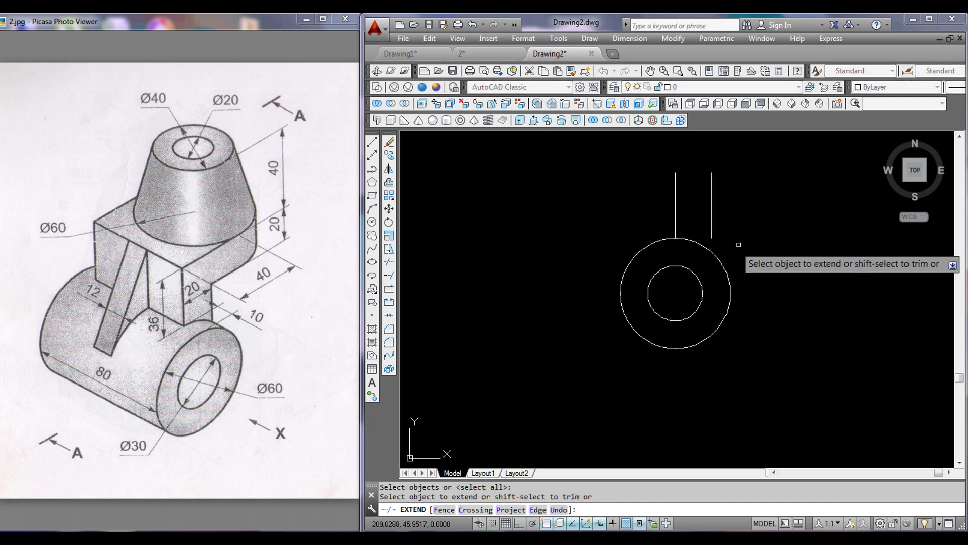
pyautogui.click(704, 210)
pyautogui.rightClick(748, 203)
pyautogui.click(769, 209)
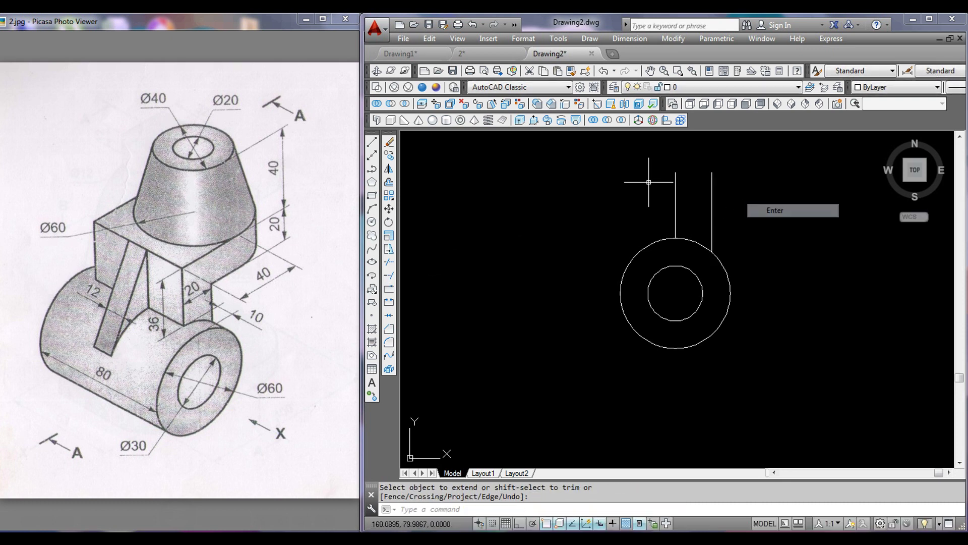
# Step: Draw a slanted line from the right line's top, tangent to the outer circle
pyautogui.click(372, 142)
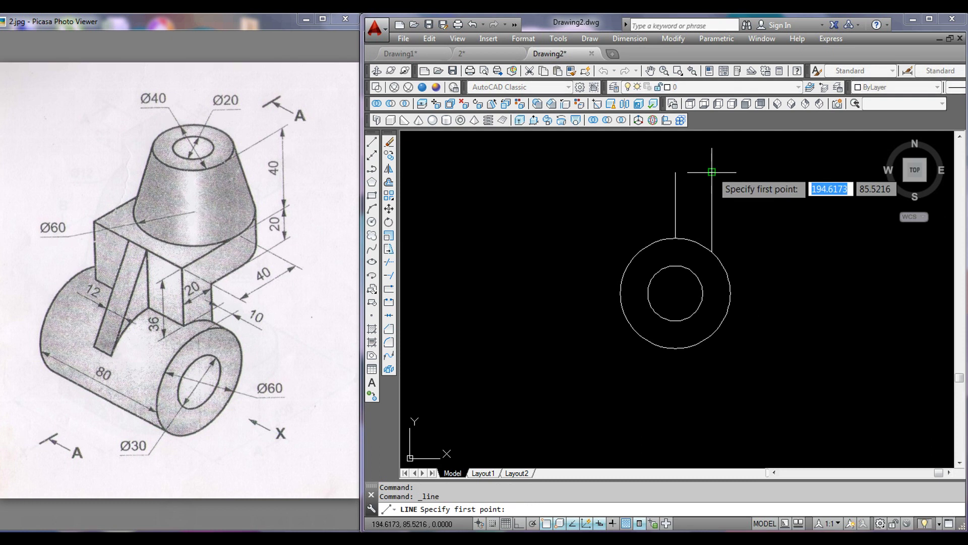
pyautogui.click(676, 172)
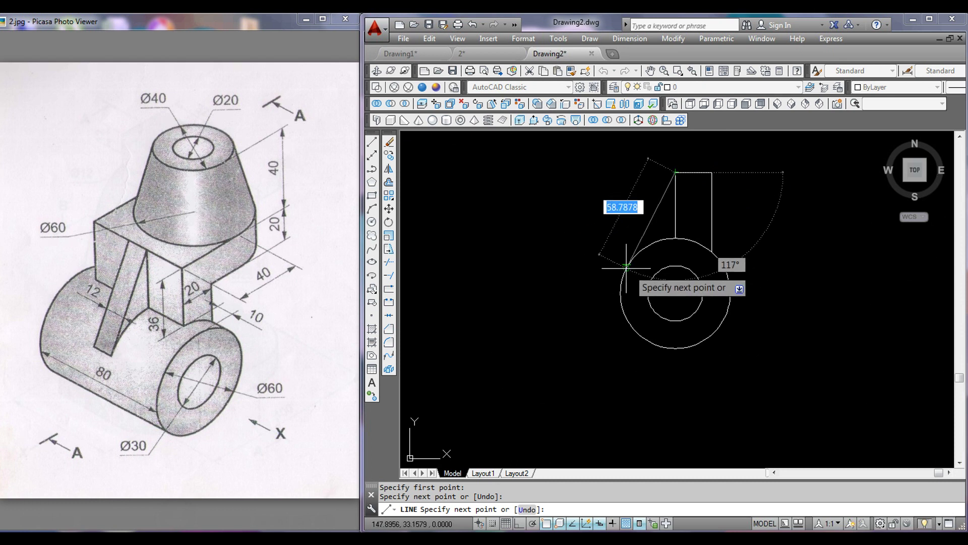
pyautogui.click(630, 258)
pyautogui.rightClick(629, 259)
pyautogui.click(650, 249)
pyautogui.moveTo(542, 251); pyautogui.dragTo(593, 273, button='middle')
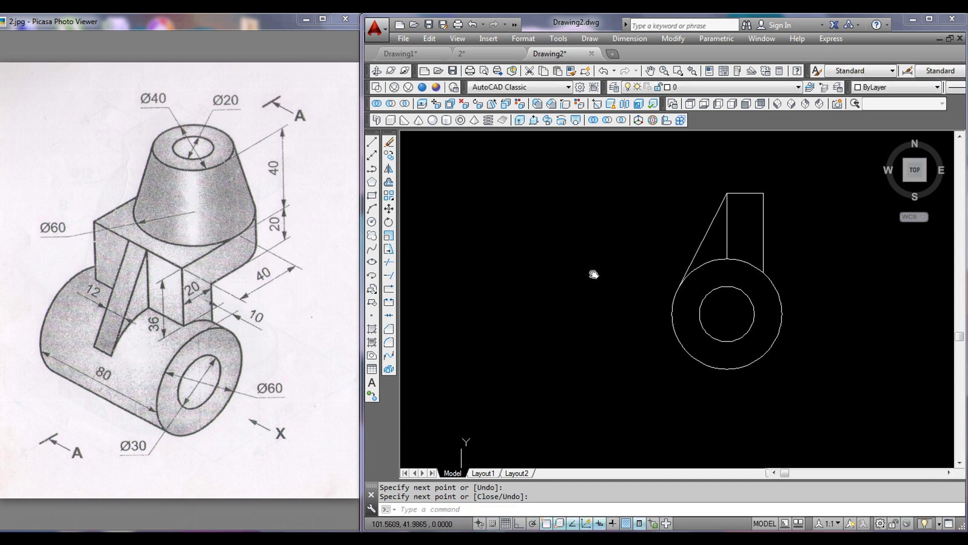
# Step: Copy the whole profile horizontally with Ortho on, giving two more identical outlines
pyautogui.click(389, 155)
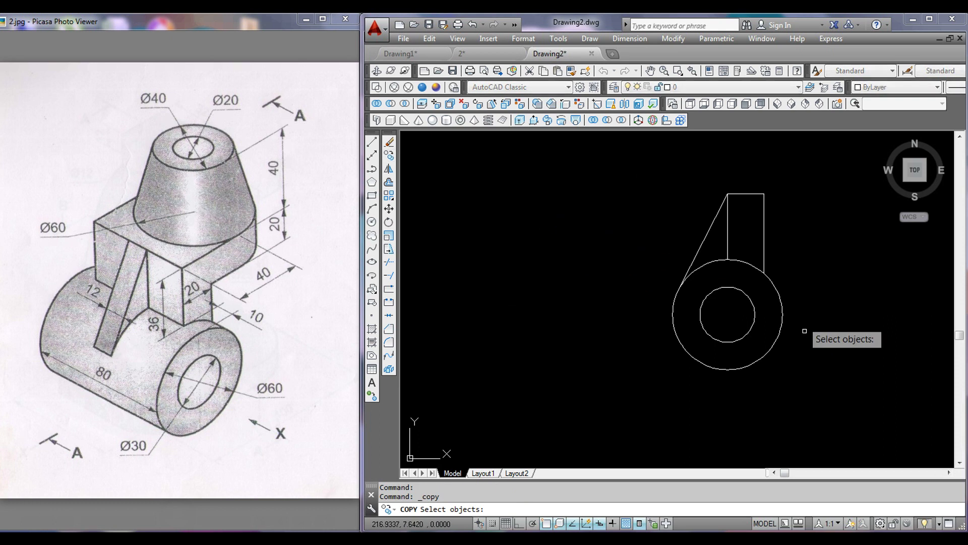
pyautogui.click(804, 392)
pyautogui.click(628, 157)
pyautogui.press('Return')
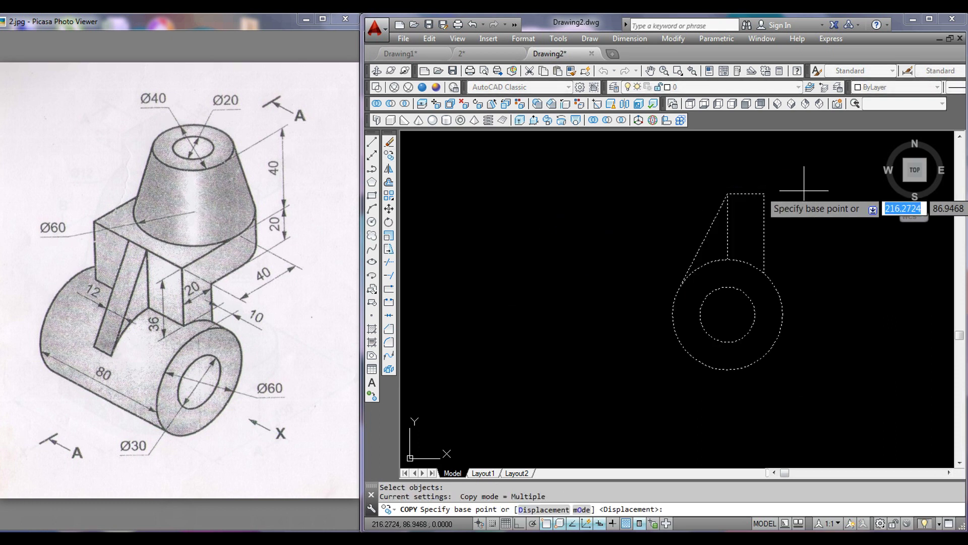
pyautogui.click(804, 190)
pyautogui.click(519, 523)
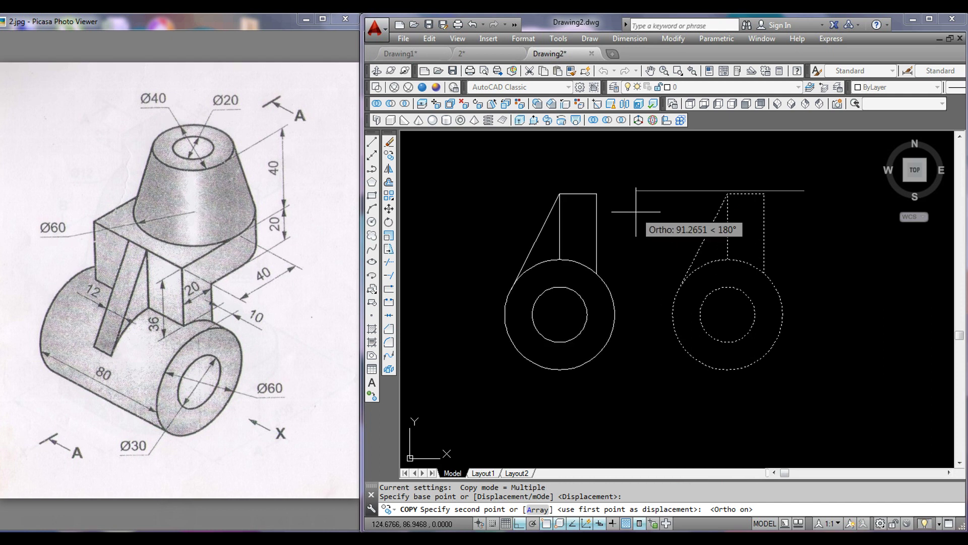
pyautogui.click(636, 218)
pyautogui.moveTo(418, 227)
pyautogui.mouseDown(button='middle')
pyautogui.moveTo(757, 213)
pyautogui.moveTo(641, 228)
pyautogui.moveTo(656, 250)
pyautogui.mouseUp(button='middle')
pyautogui.rightClick(640, 188)
pyautogui.click(659, 196)
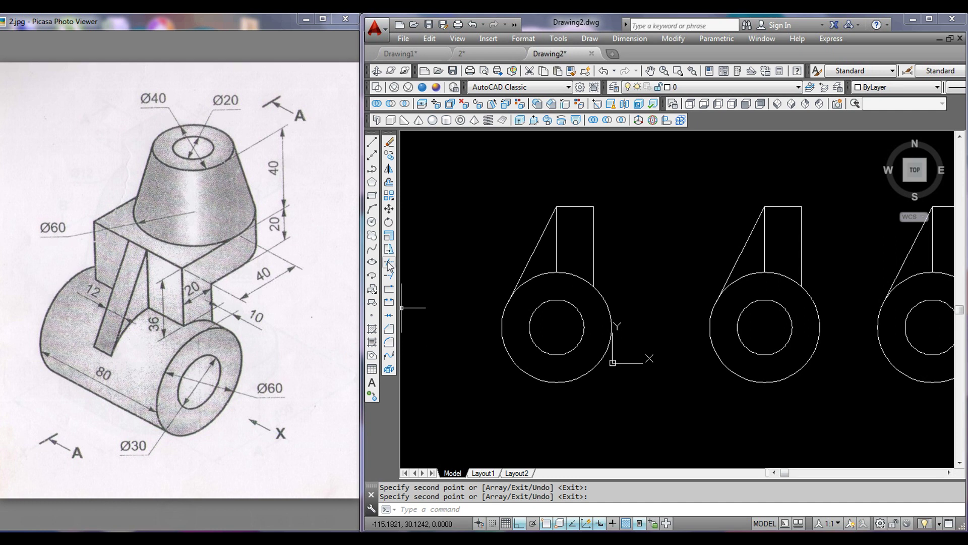
# Step: Begin trimming with all objects as cutting edges
pyautogui.rightClick(476, 260)
pyautogui.click(389, 262)
pyautogui.press('Return')
# Step: Trim the left copy's lower arcs and erase its lines and small circle, leaving the rib
pyautogui.click(502, 311)
pyautogui.click(568, 274)
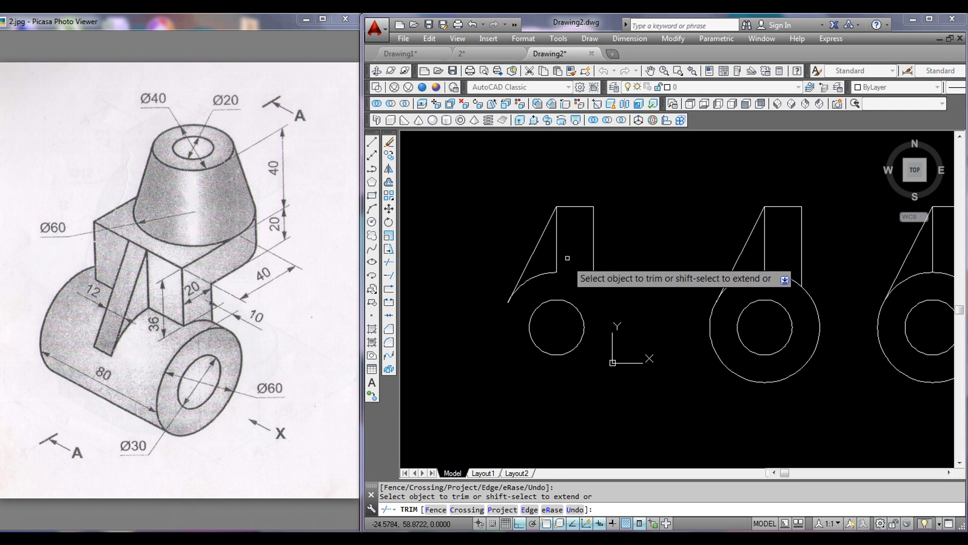
pyautogui.rightClick(587, 171)
pyautogui.click(611, 180)
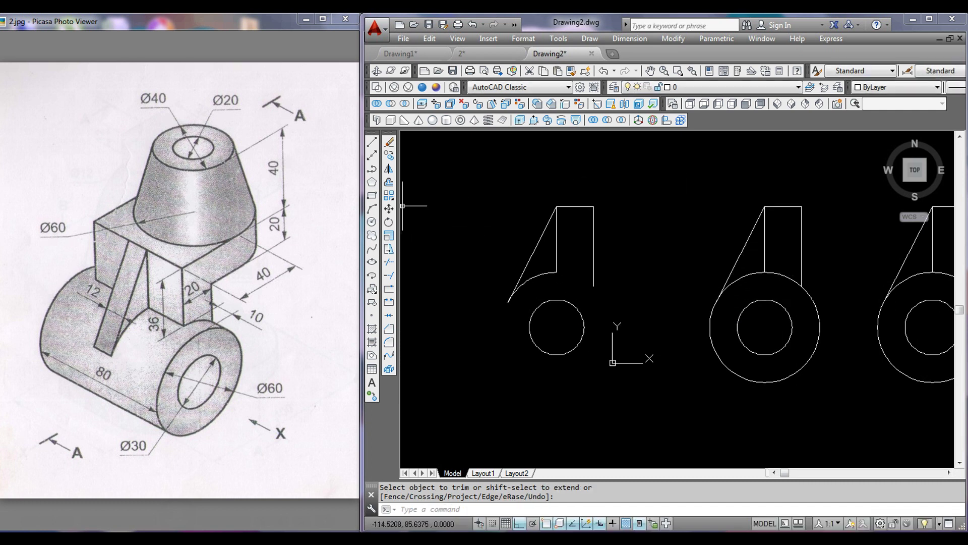
pyautogui.click(389, 142)
pyautogui.click(617, 238)
pyautogui.click(591, 195)
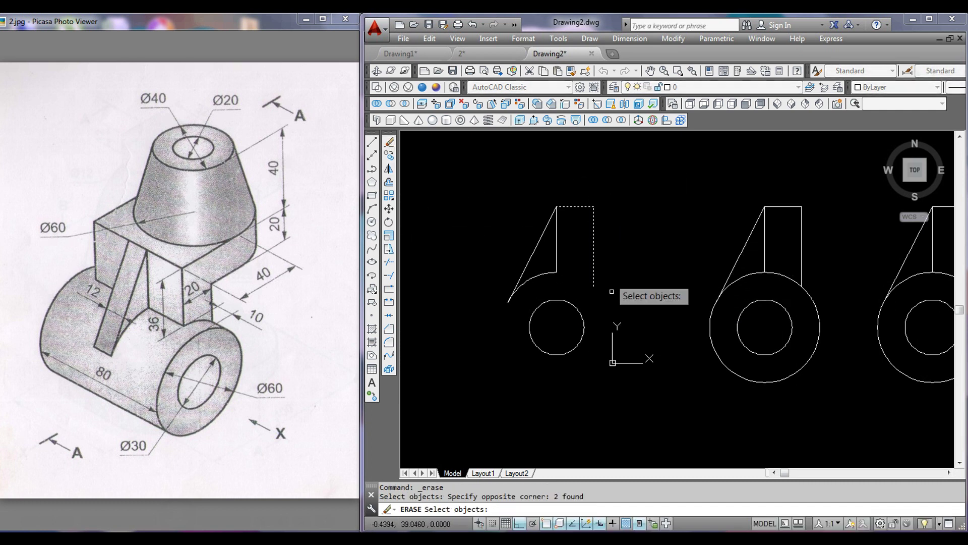
pyautogui.click(610, 339)
pyautogui.click(566, 320)
pyautogui.press('Return')
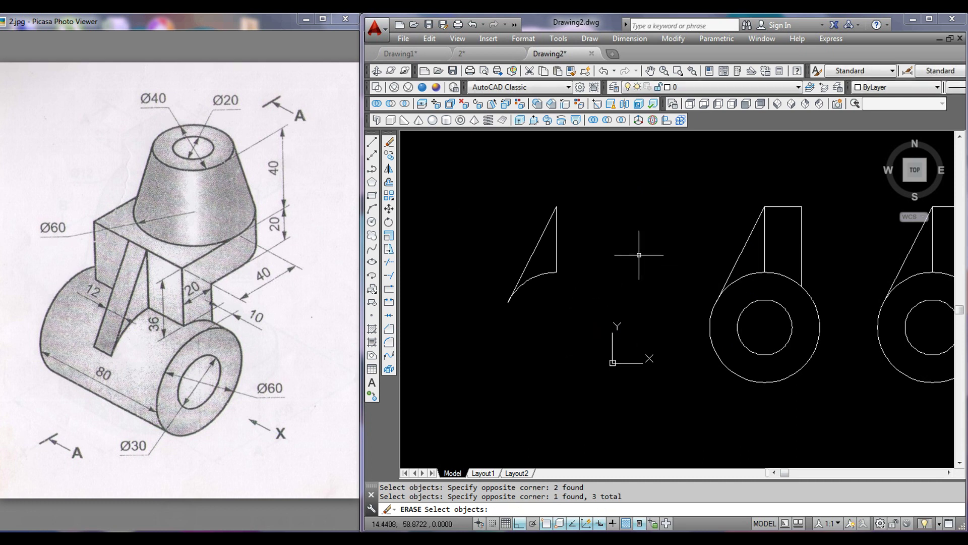
pyautogui.moveTo(660, 240); pyautogui.dragTo(616, 244, button='middle')
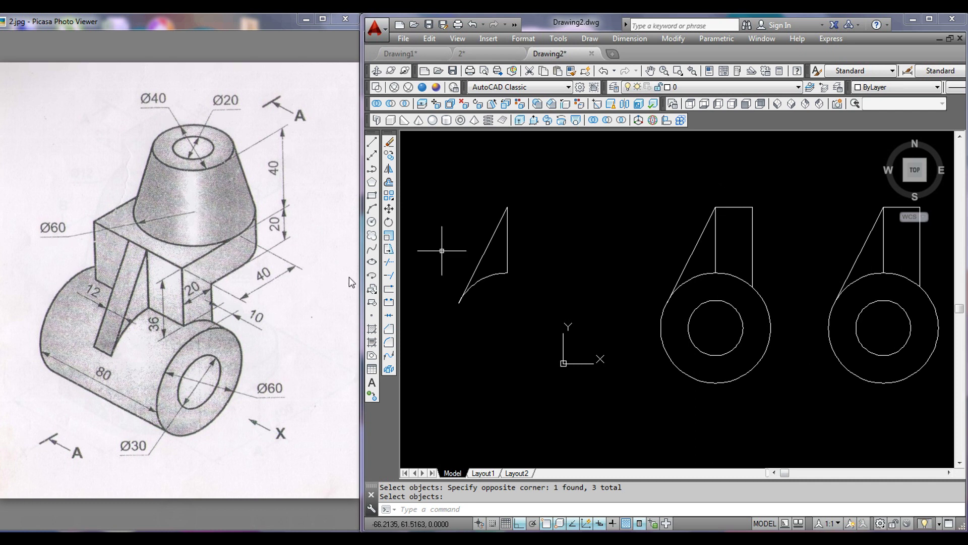
# Step: Trim the middle copy's outer circle and erase its slanted line and small circle, leaving the block
pyautogui.click(390, 263)
pyautogui.press('Return')
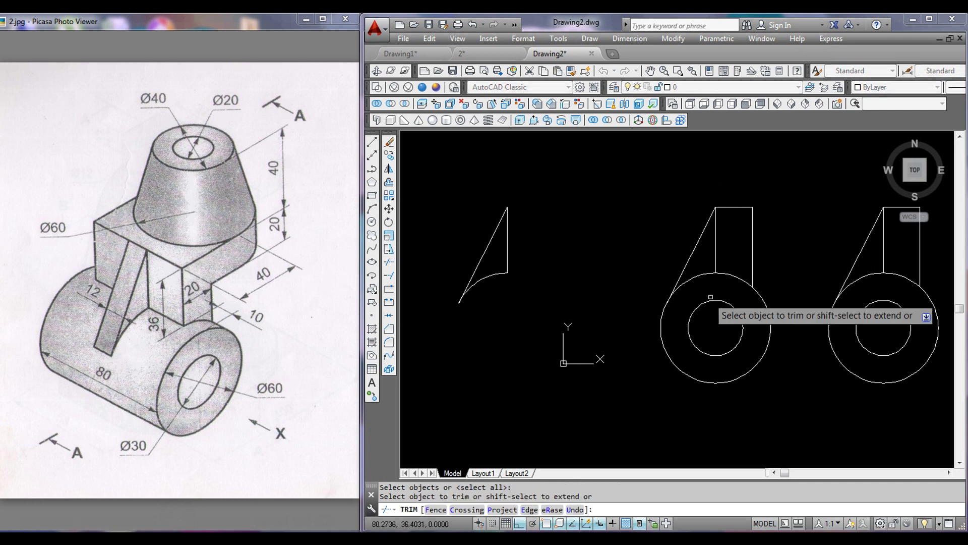
pyautogui.click(704, 273)
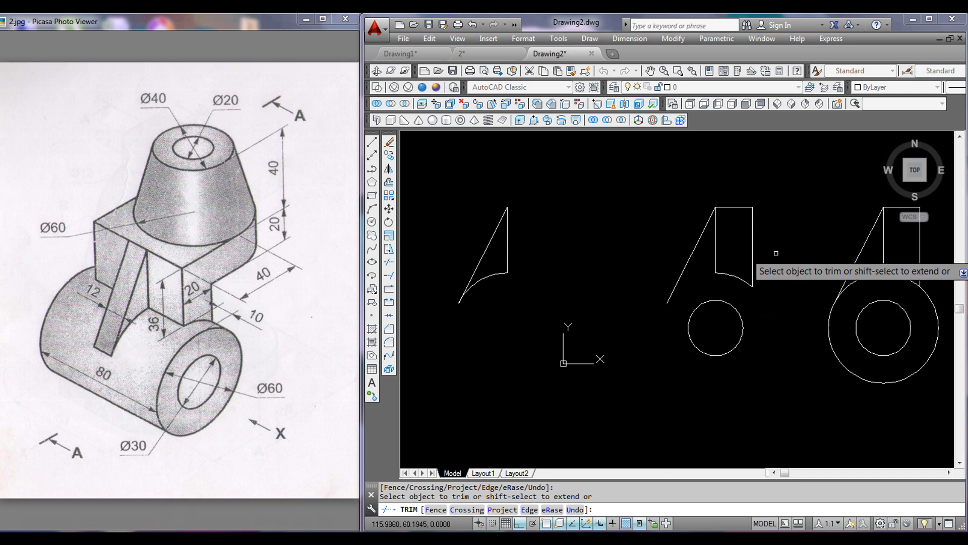
pyautogui.rightClick(774, 252)
pyautogui.click(798, 261)
pyautogui.click(389, 142)
pyautogui.click(708, 238)
pyautogui.click(666, 270)
pyautogui.click(692, 307)
pyautogui.press('Return')
pyautogui.moveTo(780, 313); pyautogui.dragTo(642, 313, button='middle')
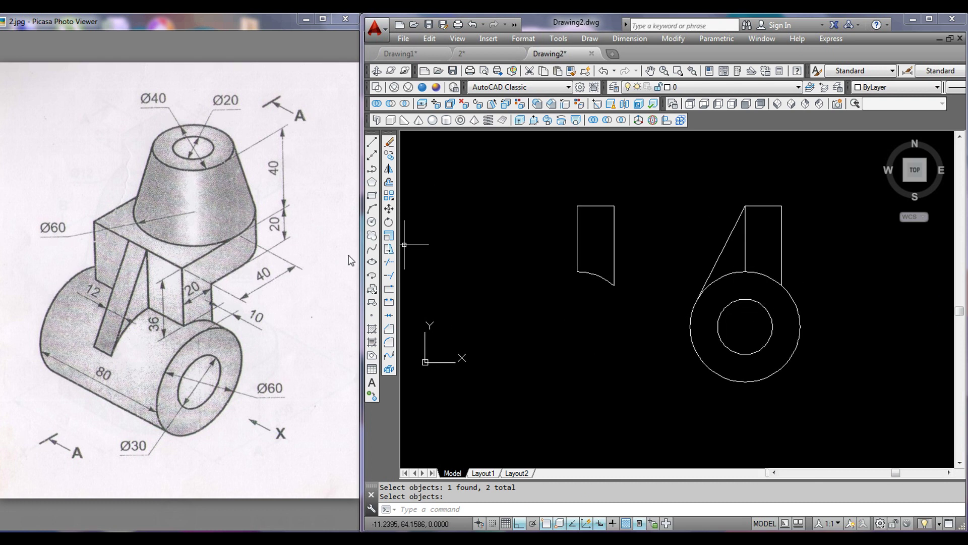
# Step: Erase the right copy's lines, leaving only the Ø60 and Ø30 circles
pyautogui.click(389, 143)
pyautogui.click(800, 245)
pyautogui.click(687, 192)
pyautogui.press('Return')
pyautogui.moveTo(691, 233); pyautogui.dragTo(848, 234, button='middle')
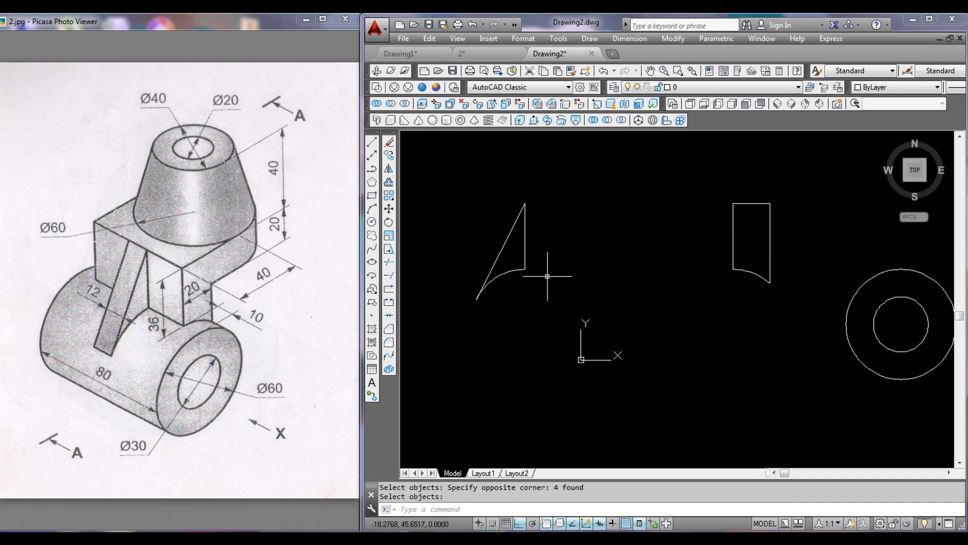
# Step: Convert the three curves of the rib outline into a region
pyautogui.click(371, 357)
pyautogui.click(581, 330)
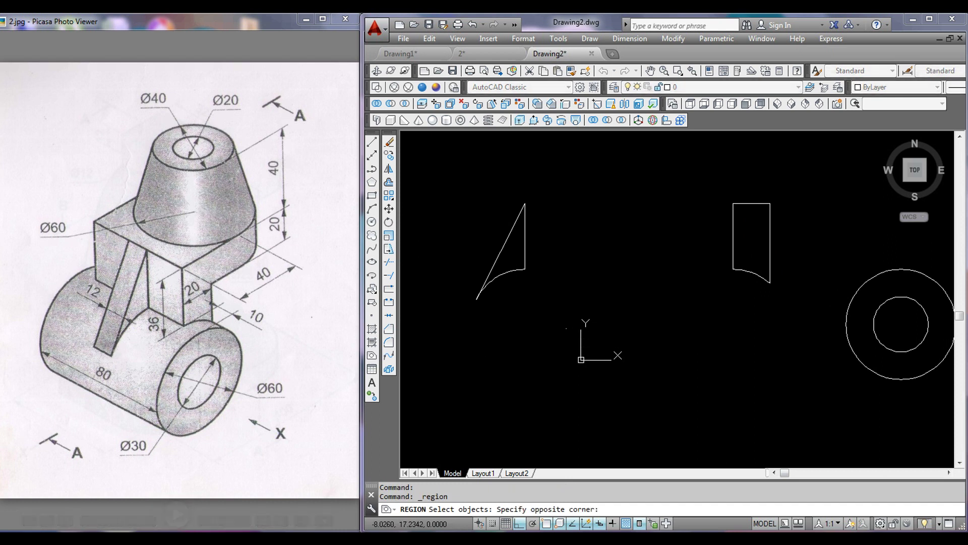
pyautogui.click(458, 184)
pyautogui.press('Return')
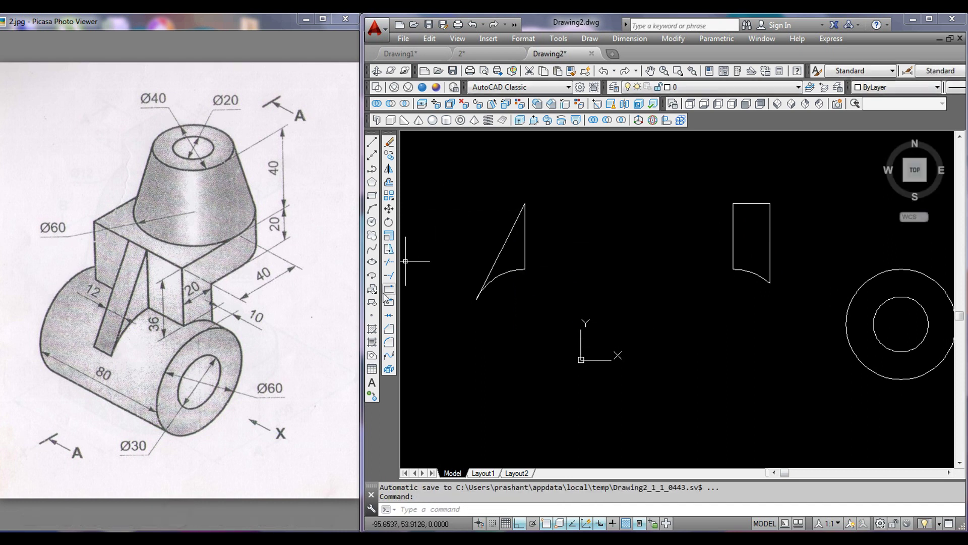
# Step: Convert the block outline into a region and recentre the view
pyautogui.click(371, 356)
pyautogui.click(793, 299)
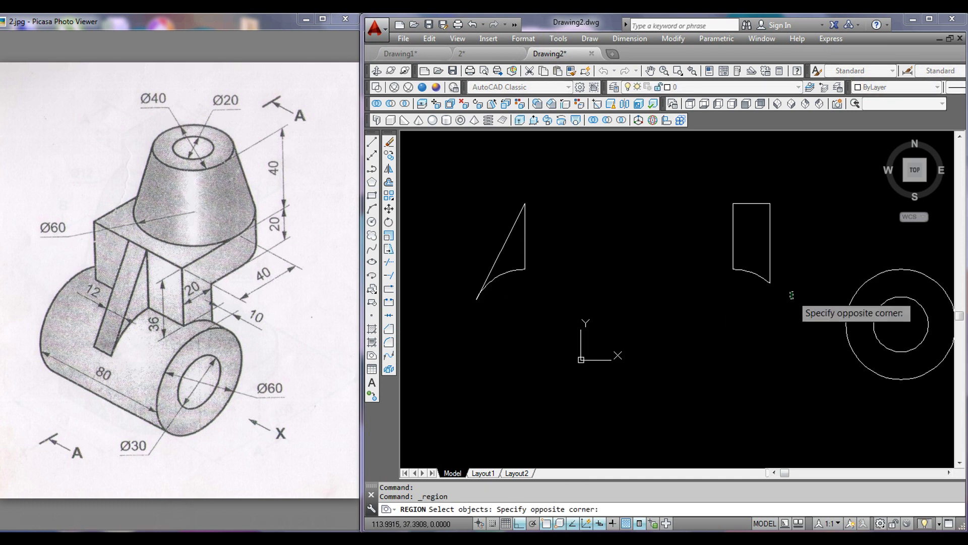
pyautogui.click(715, 180)
pyautogui.press('Return')
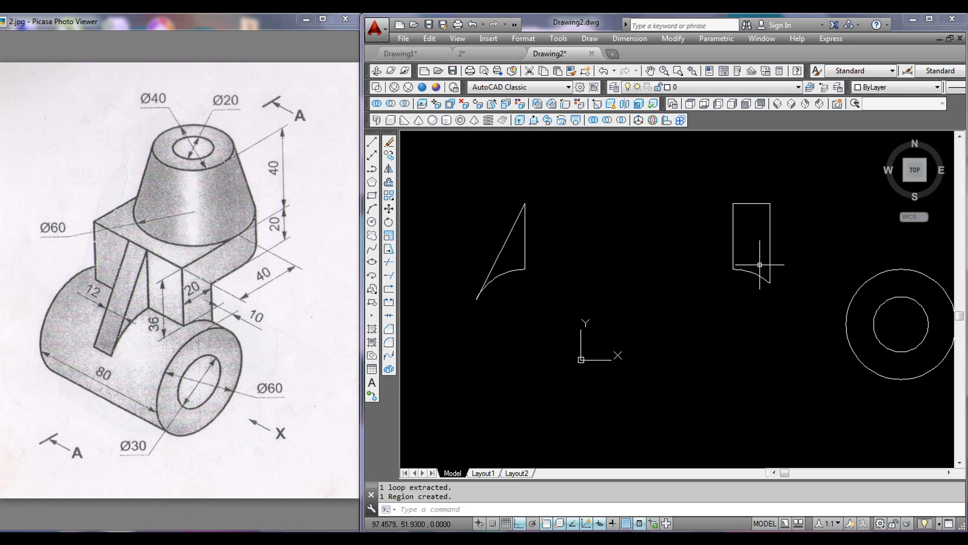
pyautogui.moveTo(790, 331); pyautogui.dragTo(744, 333, button='middle')
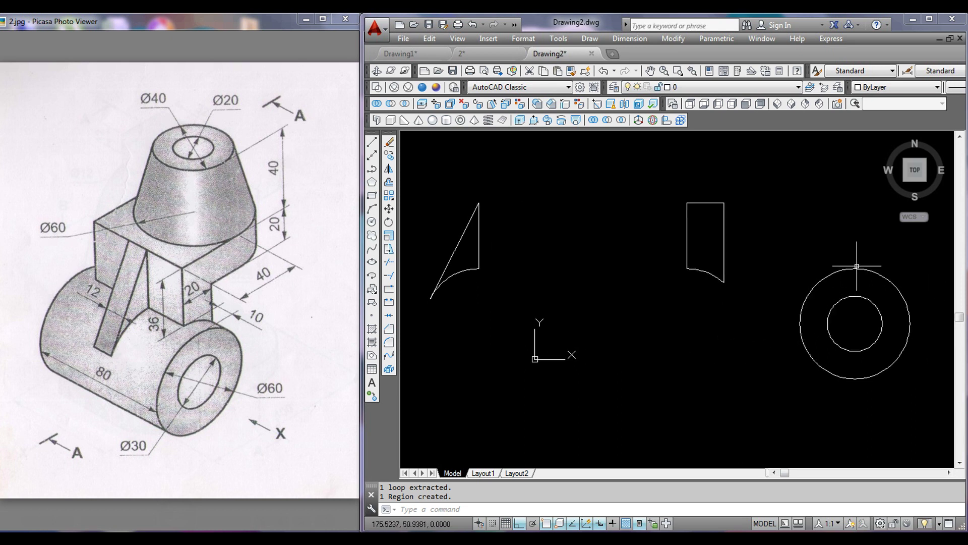
pyautogui.moveTo(689, 340); pyautogui.dragTo(696, 343, button='middle')
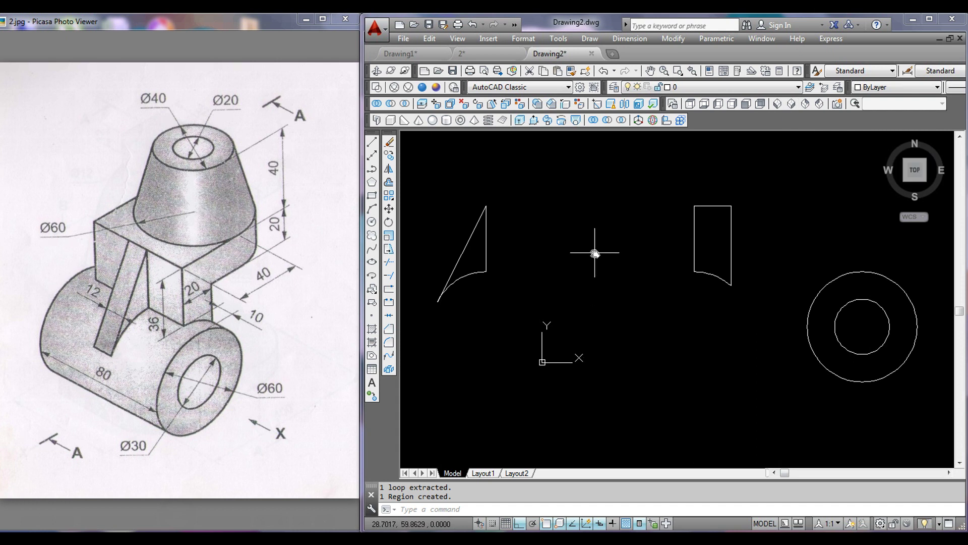
pyautogui.moveTo(595, 254); pyautogui.dragTo(595, 263, button='middle')
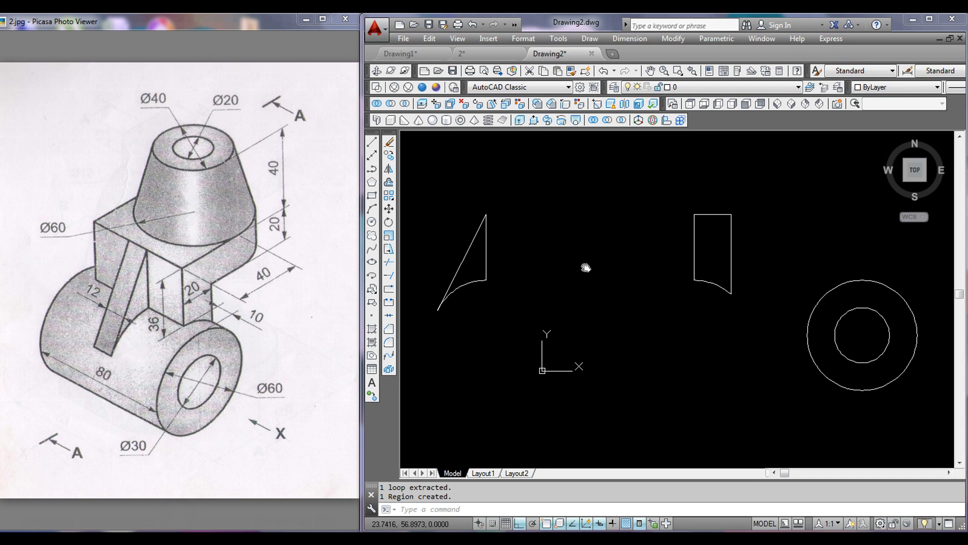
pyautogui.moveTo(586, 267); pyautogui.dragTo(587, 283, button='middle')
# Step: Cut all four shapes to the clipboard
pyautogui.scroll(-2, 580, 283)
pyautogui.scroll(-2, 610, 328)
pyautogui.click(800, 396)
pyautogui.click(522, 241)
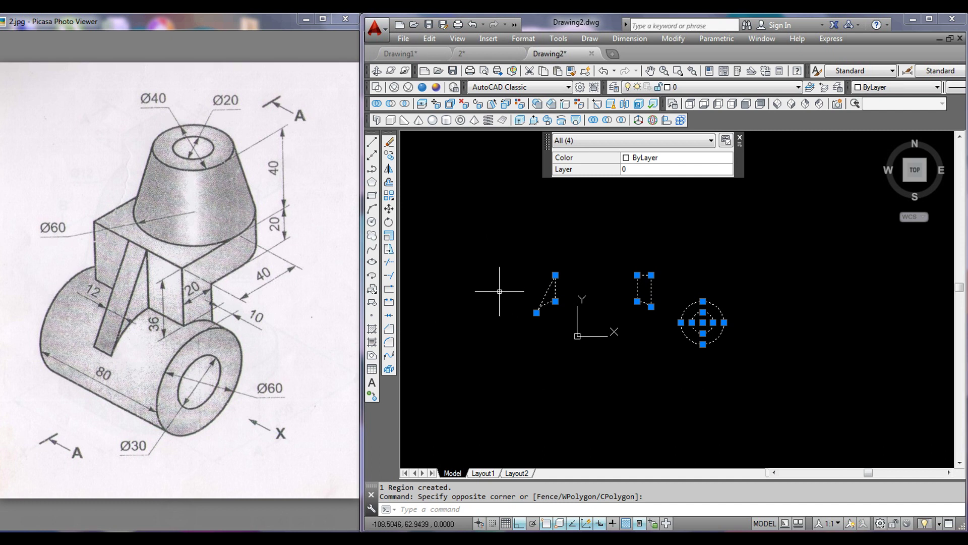
pyautogui.press('Escape')
pyautogui.hotkey('ctrl', 'x')
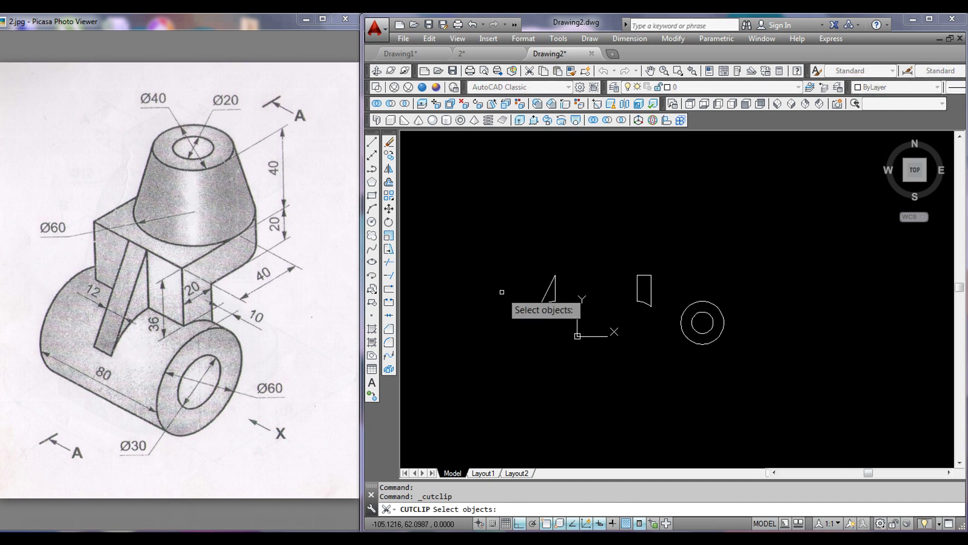
pyautogui.click(823, 396)
pyautogui.click(524, 263)
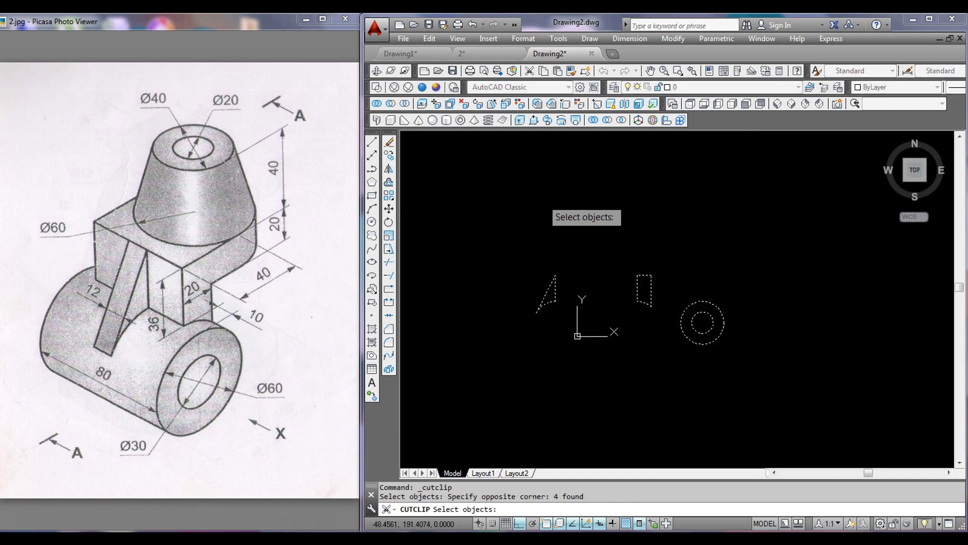
pyautogui.press('Return')
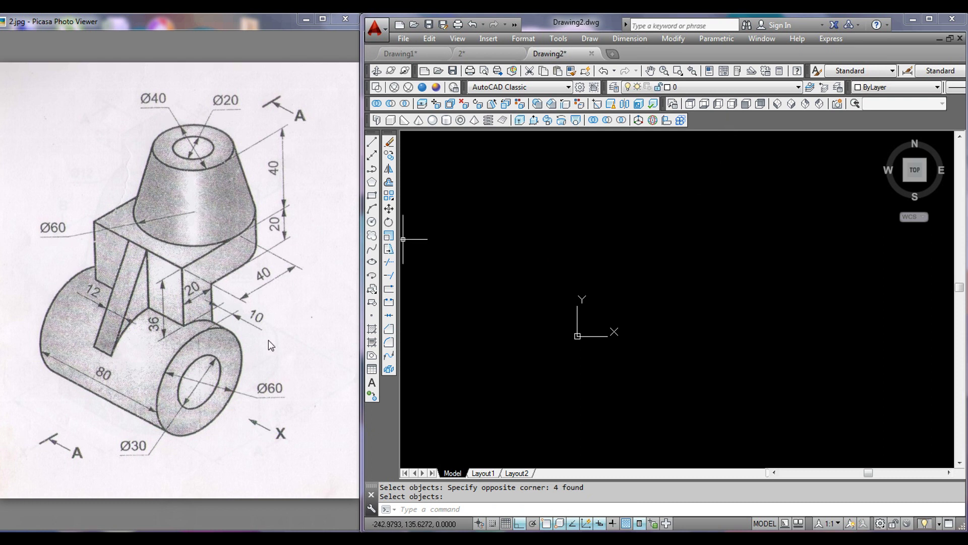
# Step: Paste the profiles in Right view, zoom to extents, and switch to SE Isometric
pyautogui.click(733, 102)
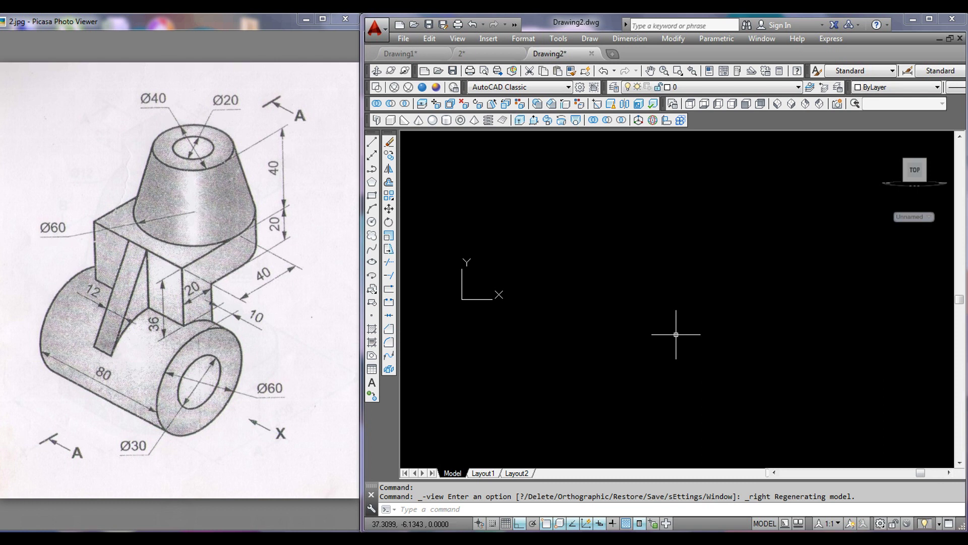
pyautogui.hotkey('ctrl', 'v')
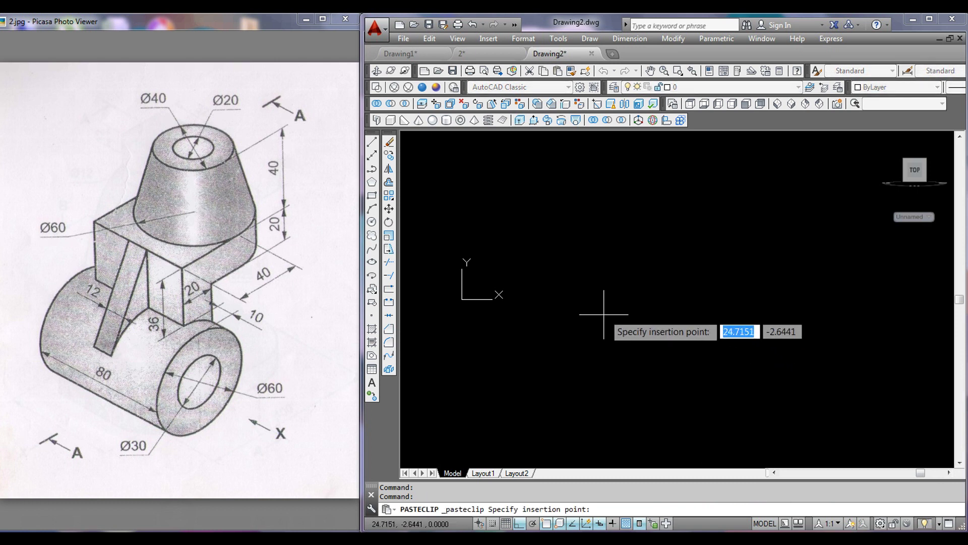
pyautogui.moveTo(746, 253); pyautogui.dragTo(727, 340, button='middle')
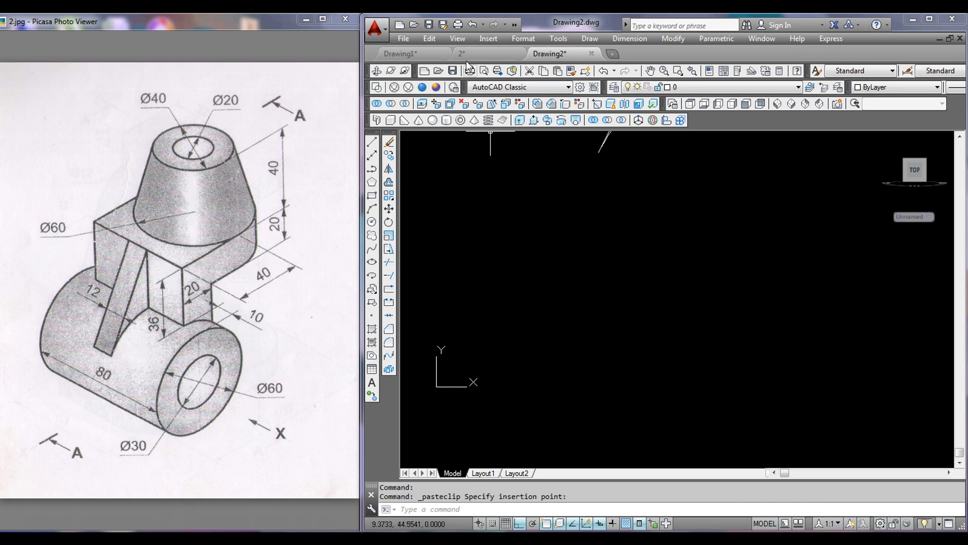
pyautogui.click(457, 39)
pyautogui.moveTo(474, 99)
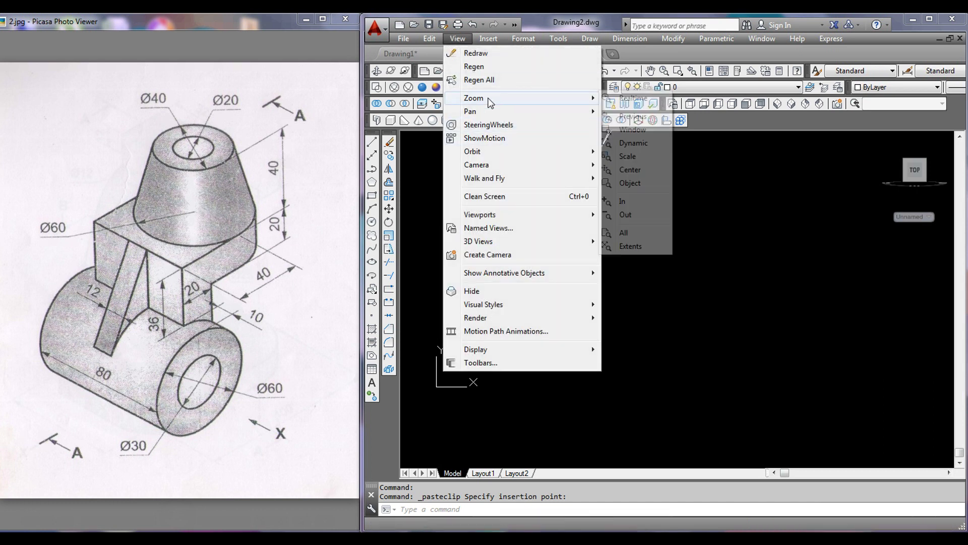
pyautogui.click(631, 246)
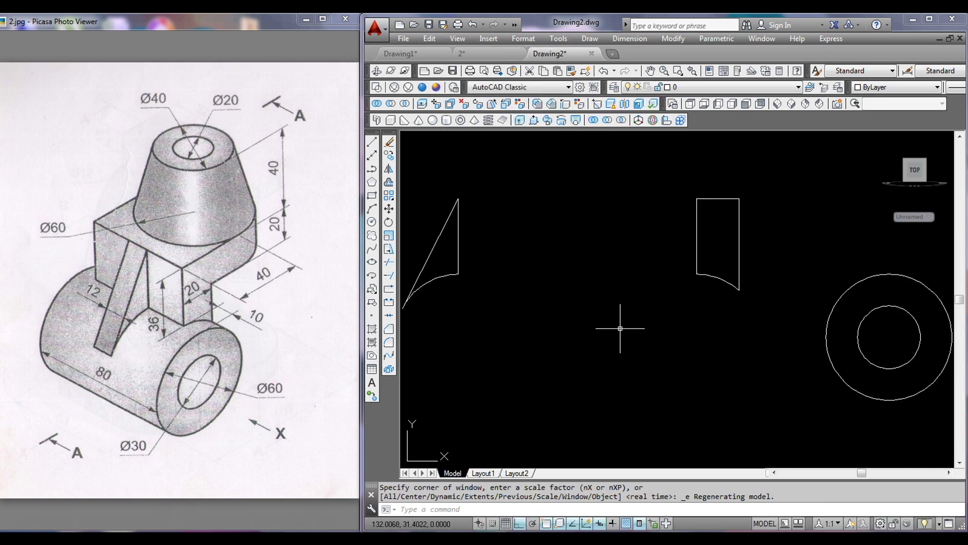
pyautogui.moveTo(620, 329); pyautogui.dragTo(623, 323, button='middle')
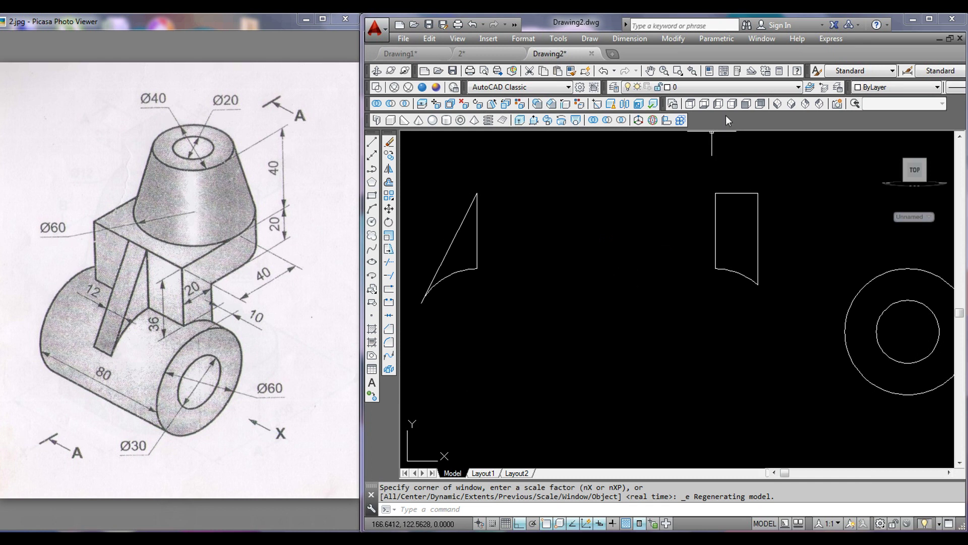
pyautogui.click(734, 104)
pyautogui.moveTo(660, 283); pyautogui.dragTo(672, 274, button='middle')
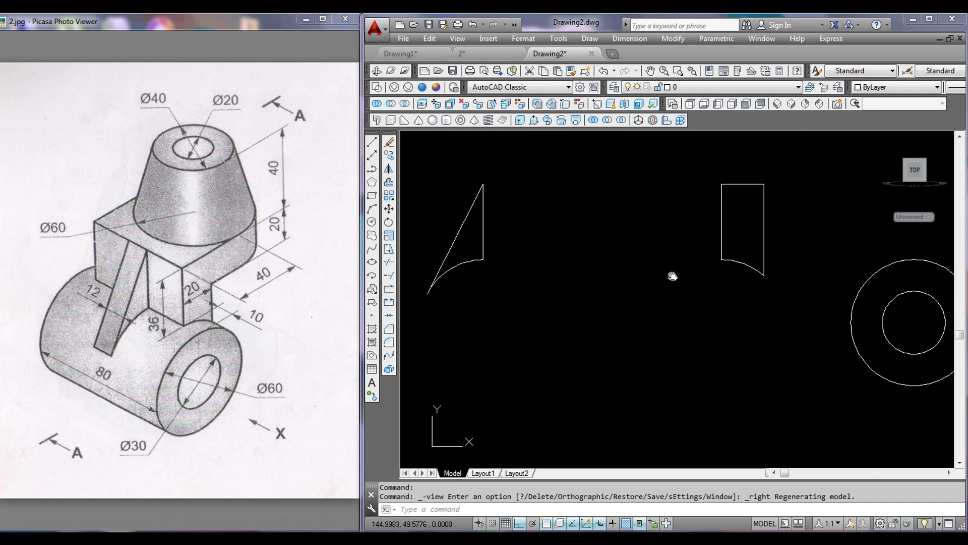
pyautogui.click(790, 103)
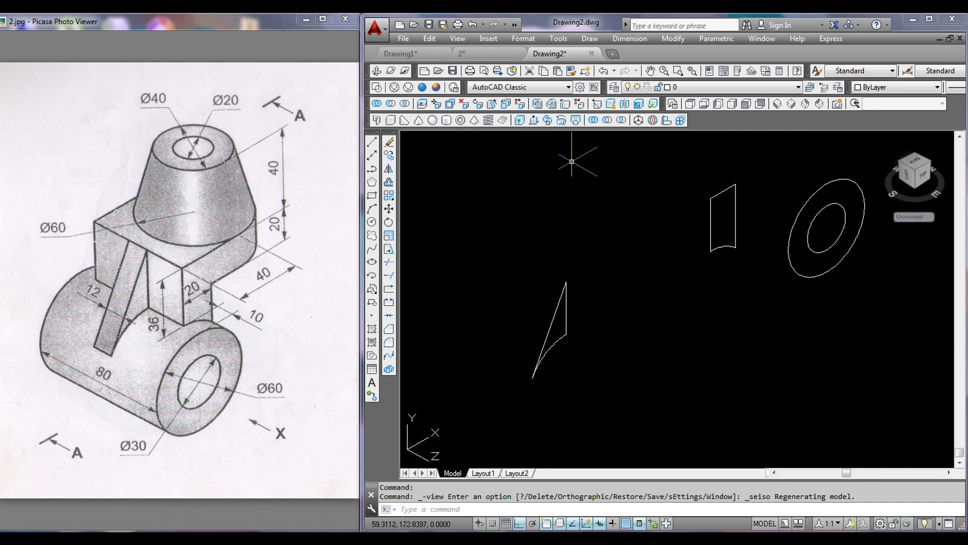
# Step: Extrude the triangle profile 12 units into the rib
pyautogui.click(521, 120)
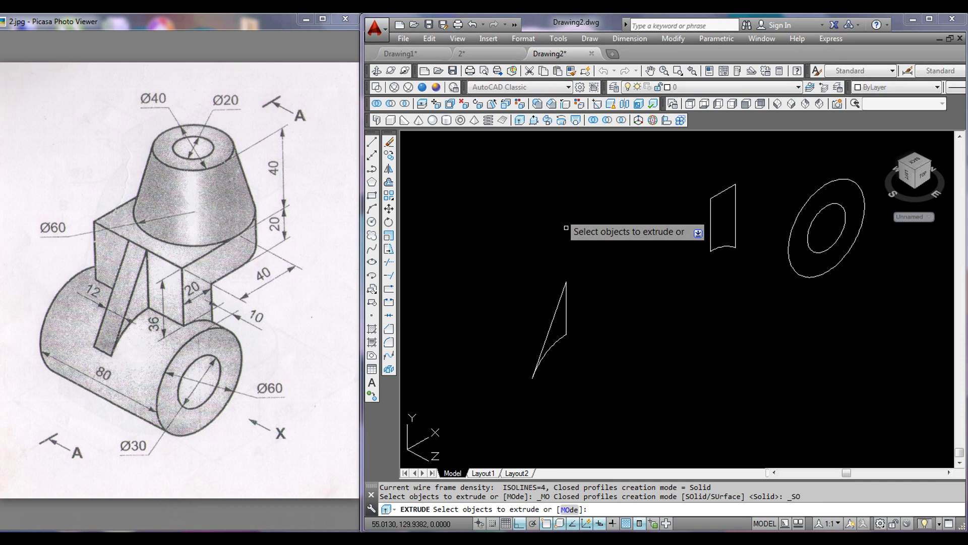
pyautogui.click(556, 309)
pyautogui.rightClick(595, 250)
pyautogui.click(603, 255)
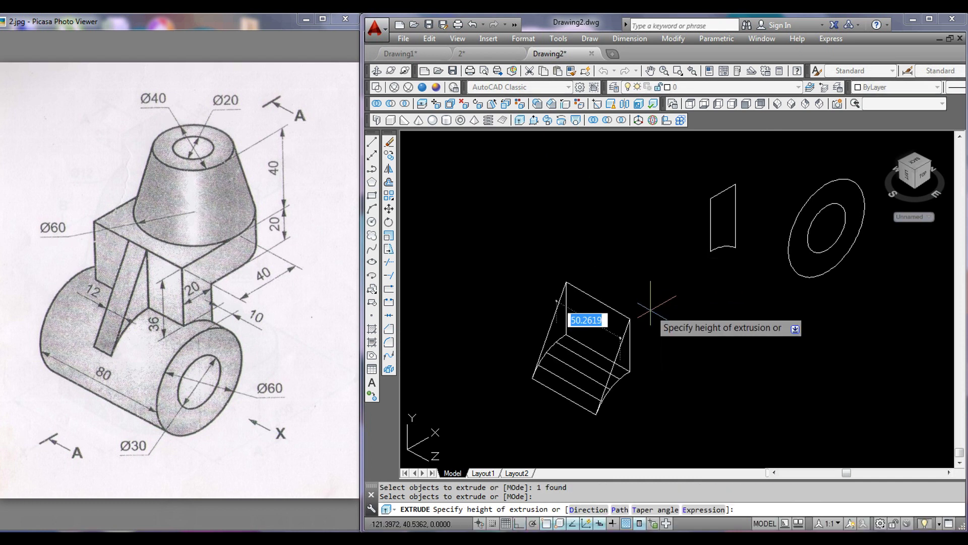
pyautogui.write('12')
pyautogui.press('Return')
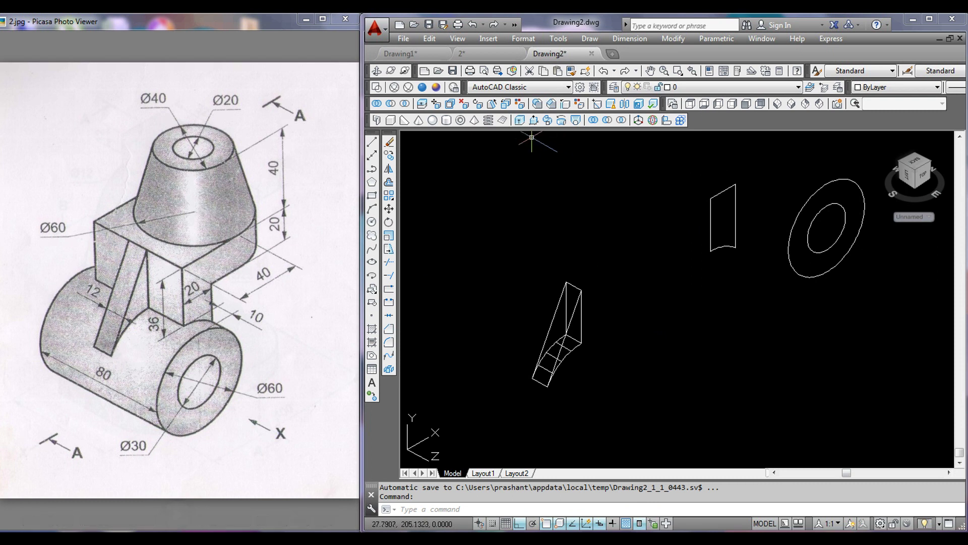
# Step: Extrude the block outline 60 units deep
pyautogui.click(521, 125)
pyautogui.click(711, 209)
pyautogui.rightClick(705, 197)
pyautogui.click(732, 204)
pyautogui.write('60')
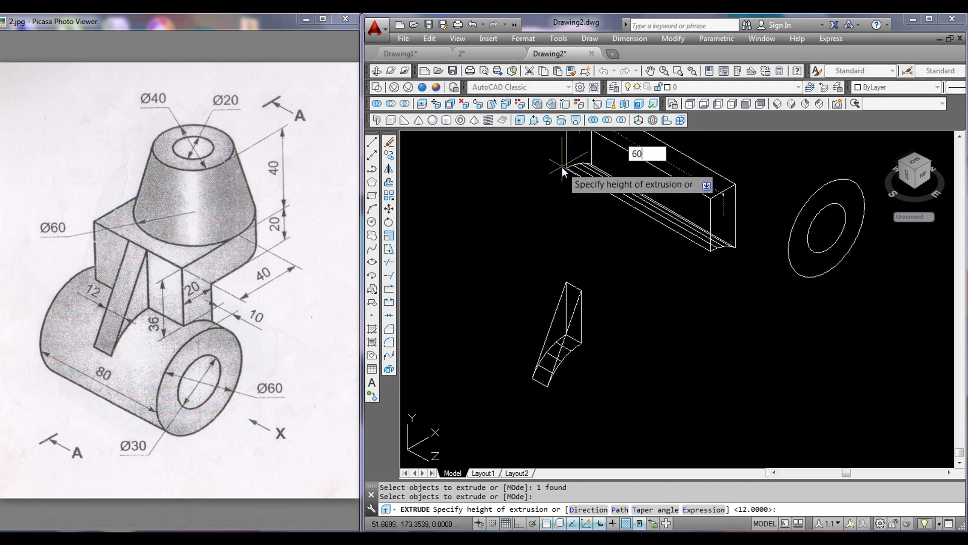
pyautogui.press('Return')
pyautogui.moveTo(810, 293); pyautogui.dragTo(770, 290, button='middle')
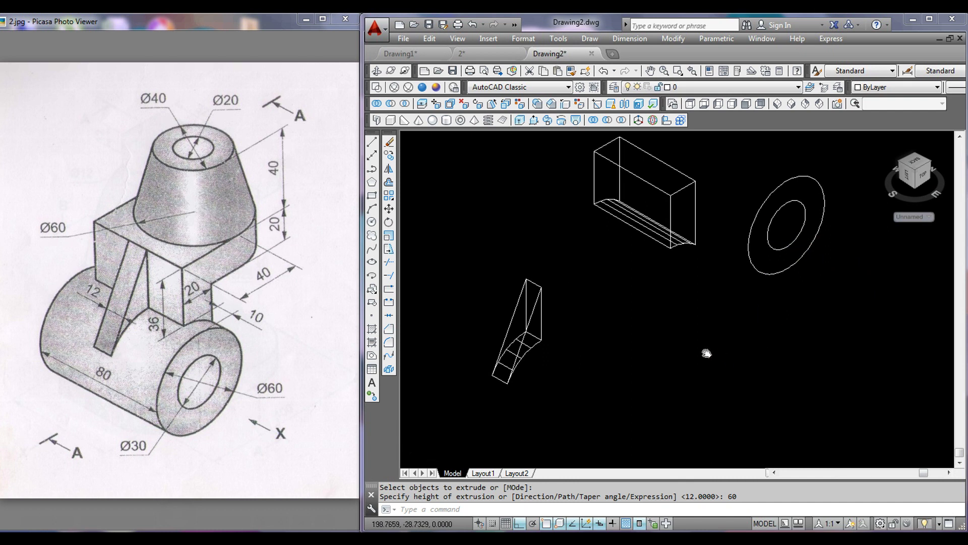
# Step: Extrude both ring circles (Ø60 and Ø30) 80 units into the hollow cylinder
pyautogui.click(519, 120)
pyautogui.click(777, 255)
pyautogui.click(756, 191)
pyautogui.rightClick(757, 187)
pyautogui.click(757, 187)
pyautogui.write('80')
pyautogui.press('Return')
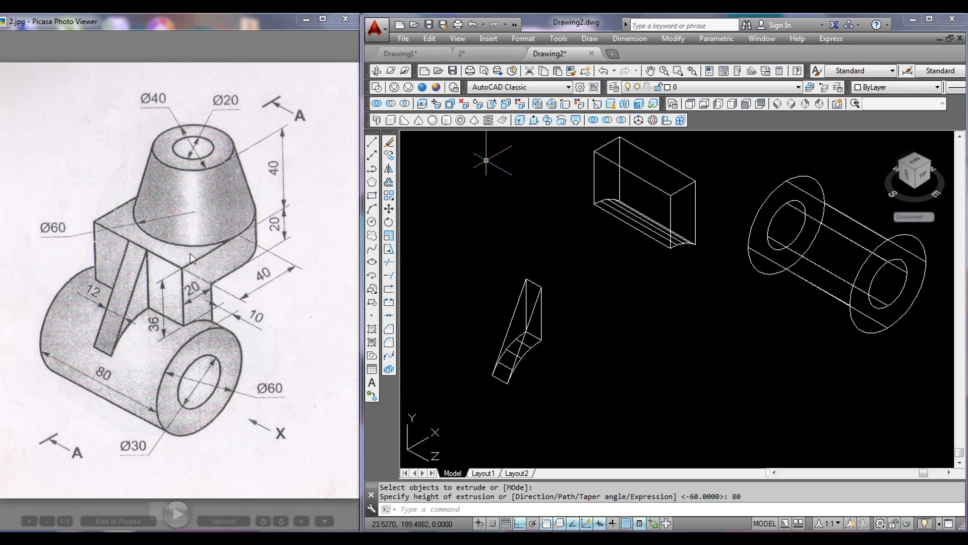
pyautogui.click(691, 103)
# Step: Draw a closed rectangle with 40-unit sides and a 60-unit bottom edge
pyautogui.moveTo(567, 223); pyautogui.dragTo(713, 324, button='middle')
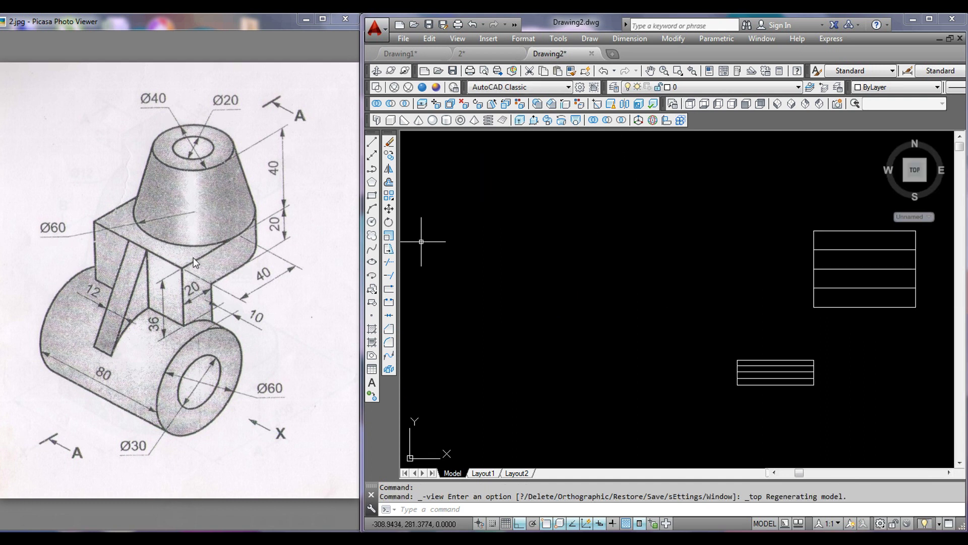
pyautogui.click(372, 142)
pyautogui.click(525, 175)
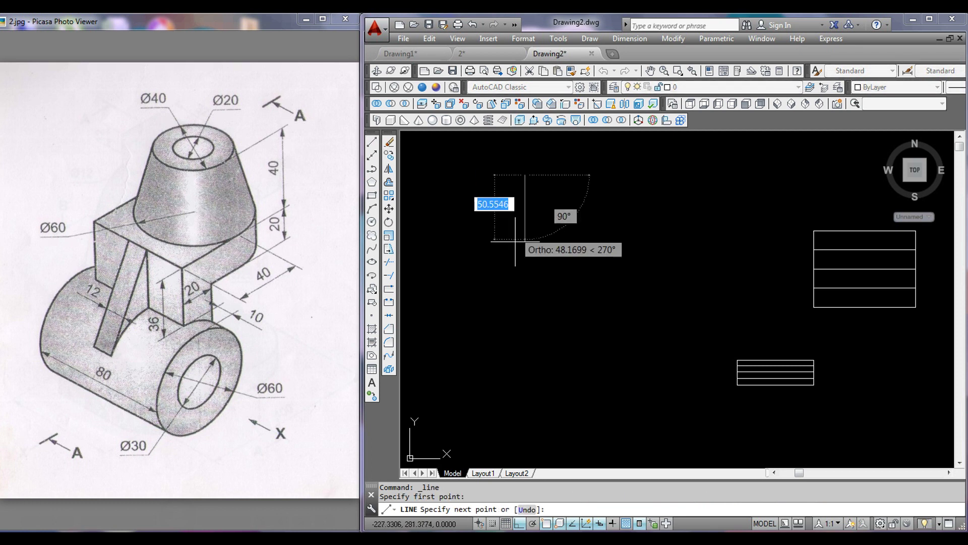
pyautogui.write('40')
pyautogui.press('Return')
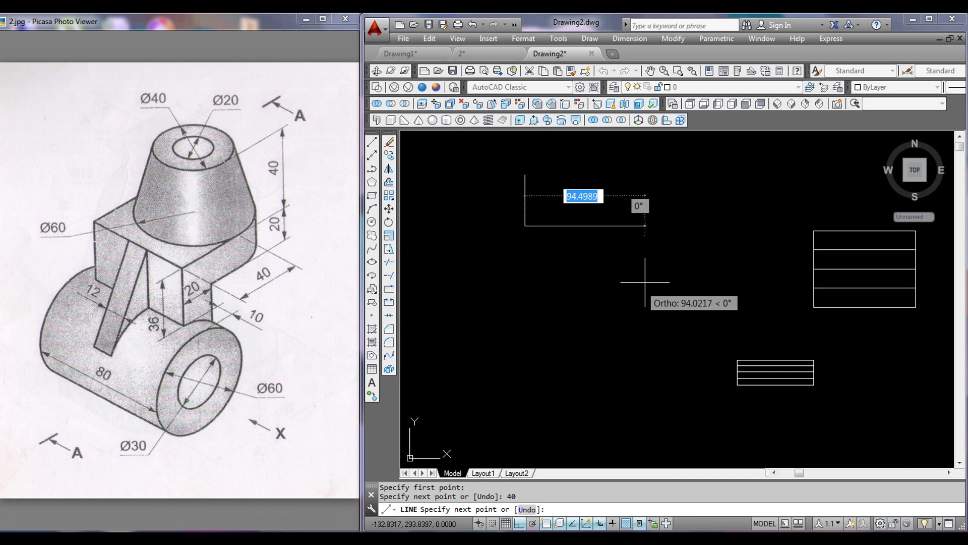
pyautogui.write('60')
pyautogui.press('Return')
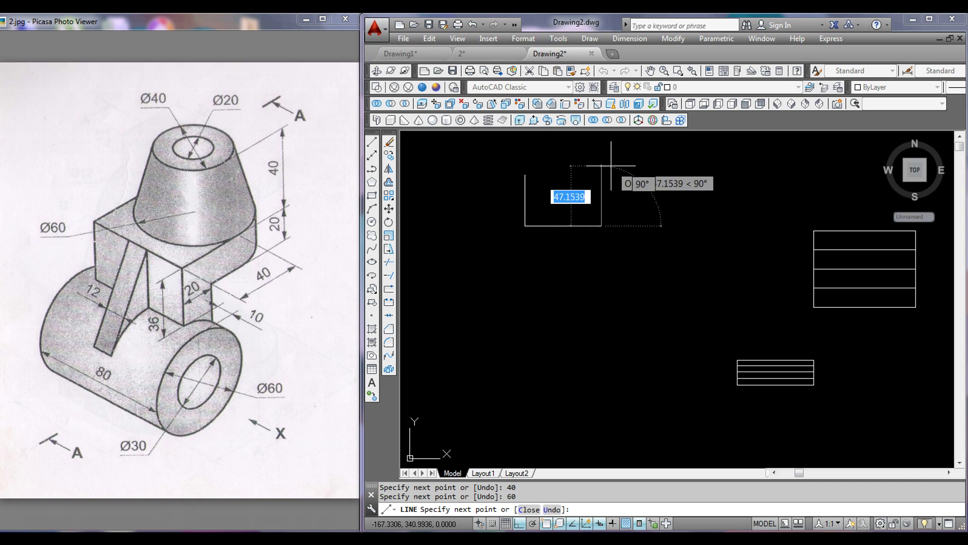
pyautogui.write('40')
pyautogui.press('Return')
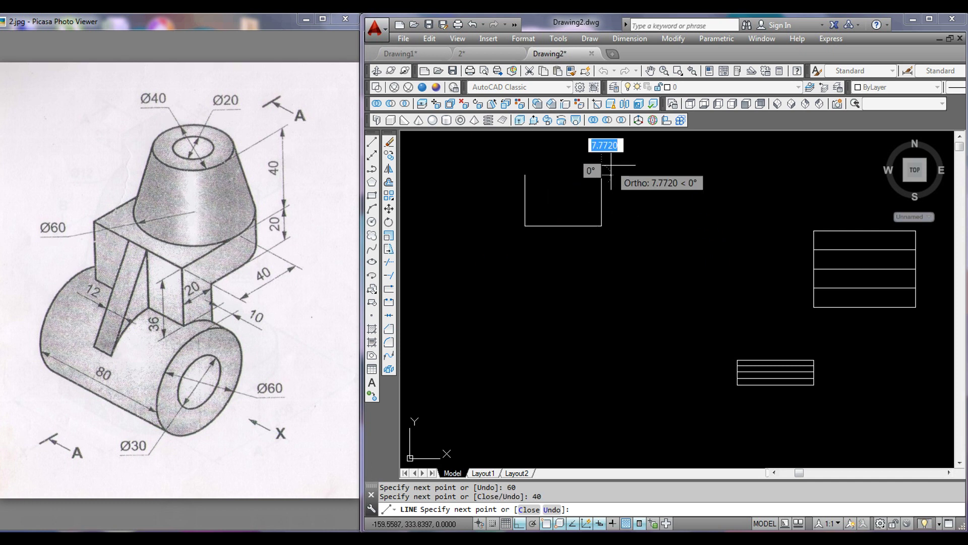
pyautogui.click(525, 175)
pyautogui.rightClick(534, 162)
pyautogui.click(544, 169)
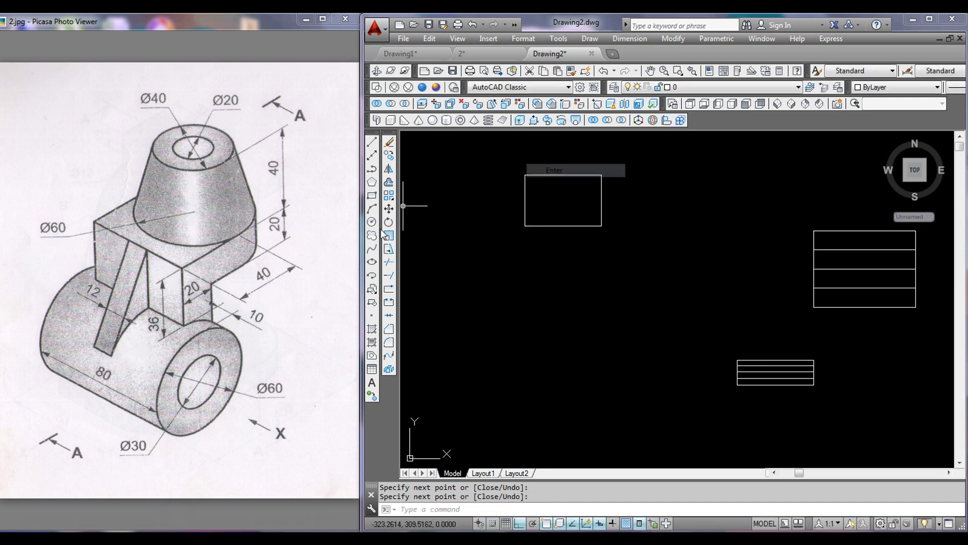
# Step: Add a circle centred on the top-edge midpoint and trim away its lower half
pyautogui.click(372, 222)
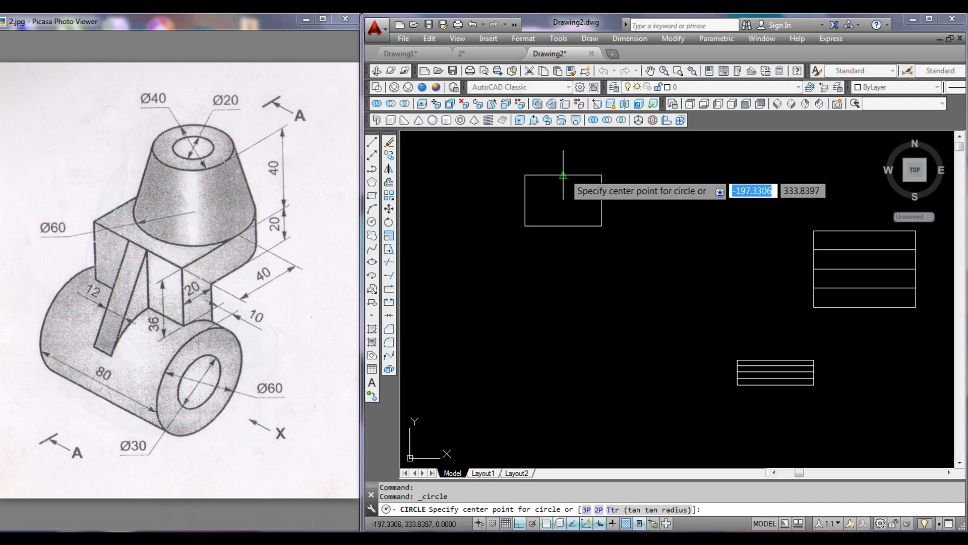
pyautogui.click(564, 175)
pyautogui.click(602, 175)
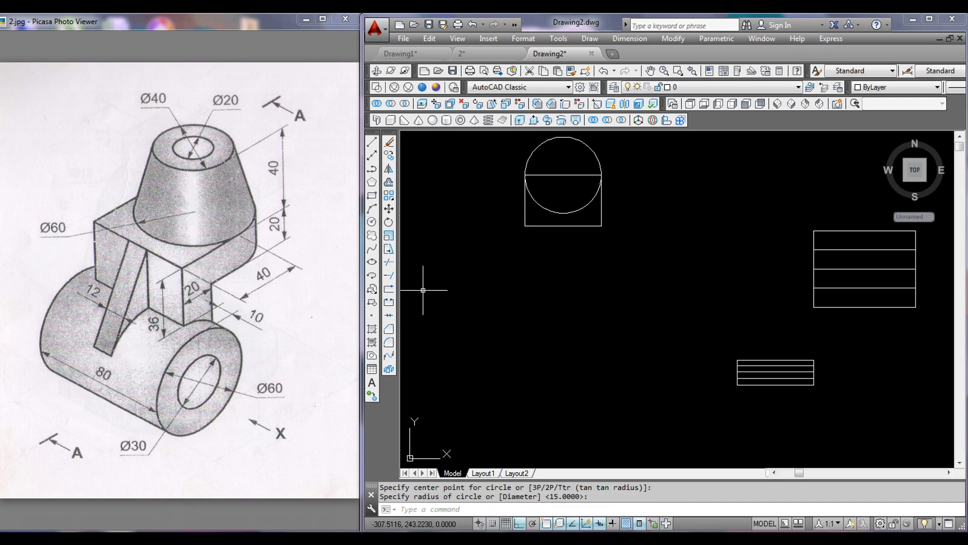
pyautogui.click(389, 262)
pyautogui.press('Return')
pyautogui.click(556, 194)
pyautogui.press('Return')
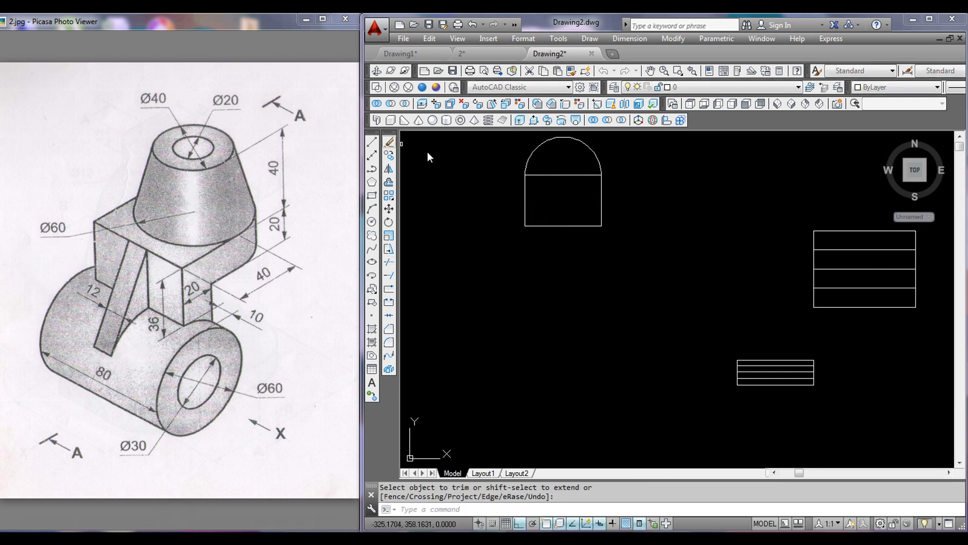
# Step: Erase the top line inside the arch and convert the arch outline into a region
pyautogui.click(388, 143)
pyautogui.click(550, 181)
pyautogui.click(538, 167)
pyautogui.press('Return')
pyautogui.moveTo(611, 272); pyautogui.dragTo(590, 307, button='middle')
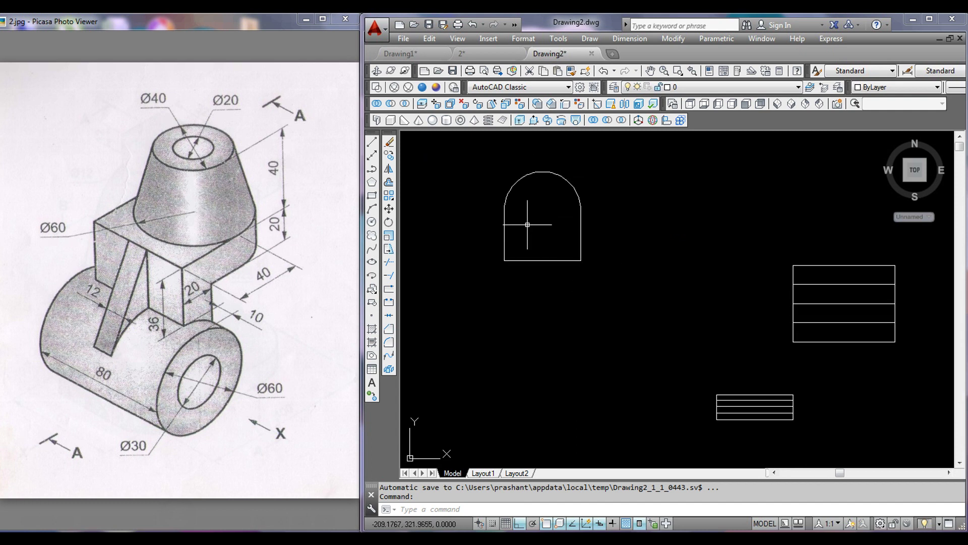
pyautogui.click(372, 356)
pyautogui.click(612, 280)
pyautogui.click(485, 171)
pyautogui.press('Return')
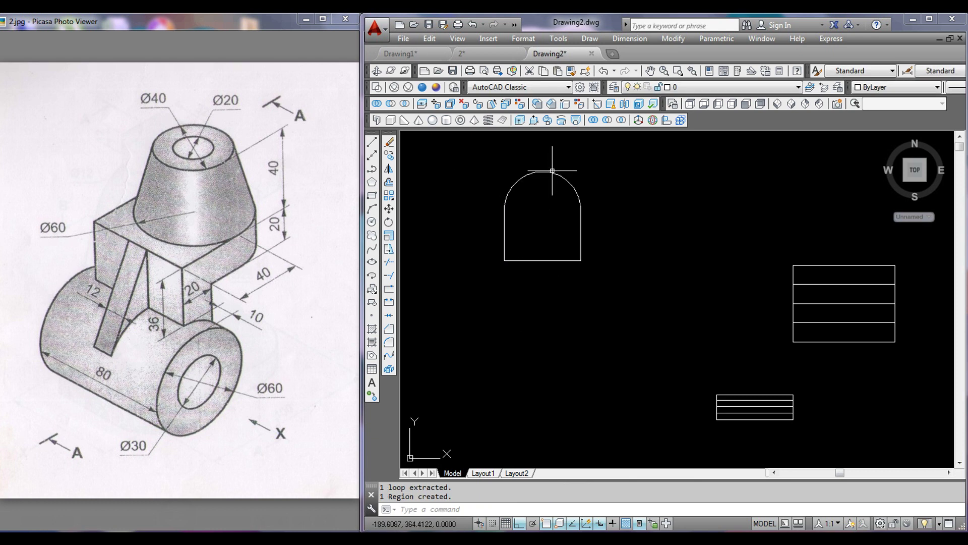
pyautogui.click(791, 103)
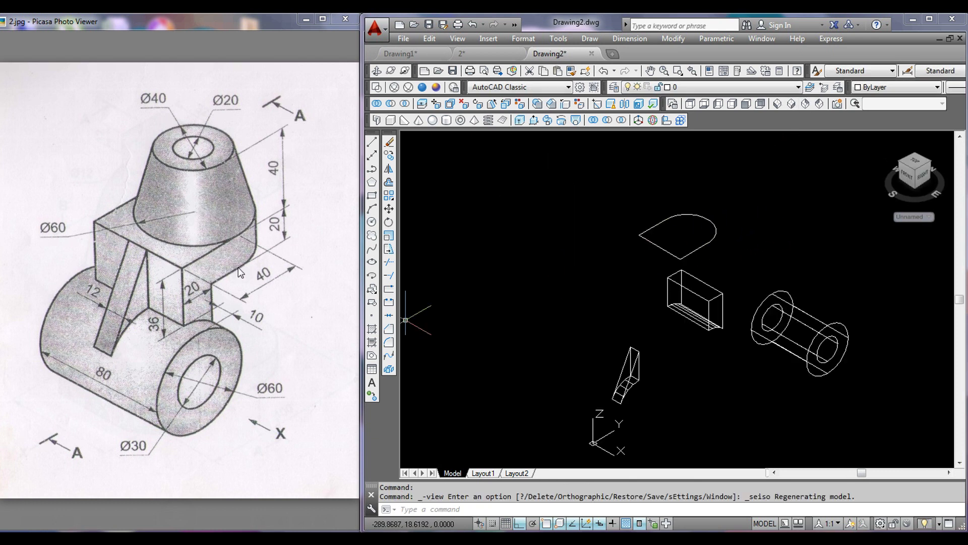
# Step: Extrude the arch region 20 units into a solid plate
pyautogui.click(520, 121)
pyautogui.click(704, 247)
pyautogui.rightClick(746, 243)
pyautogui.click(772, 248)
pyautogui.write('20')
pyautogui.press('Return')
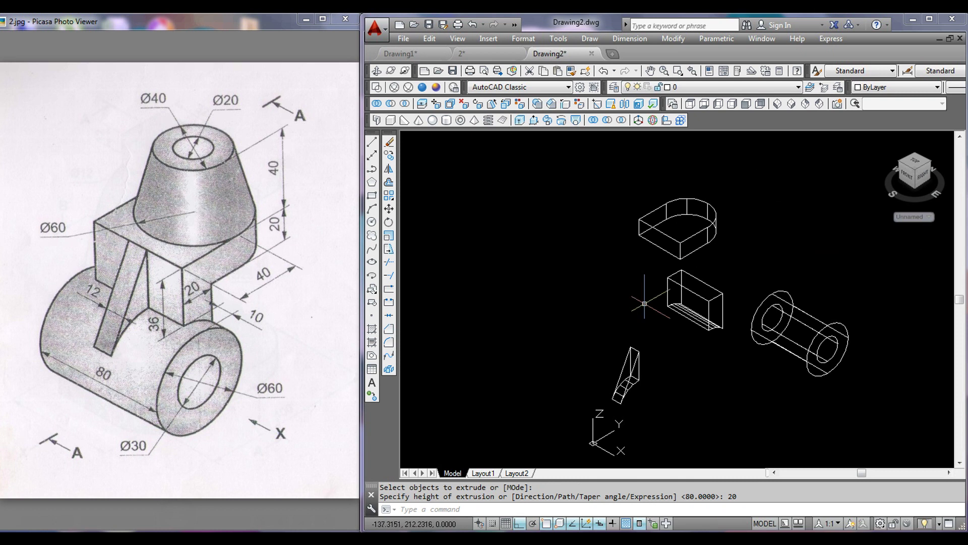
# Step: Switch to the Front view and pan to clear space for sketching
pyautogui.moveTo(579, 303); pyautogui.dragTo(600, 313, button='middle')
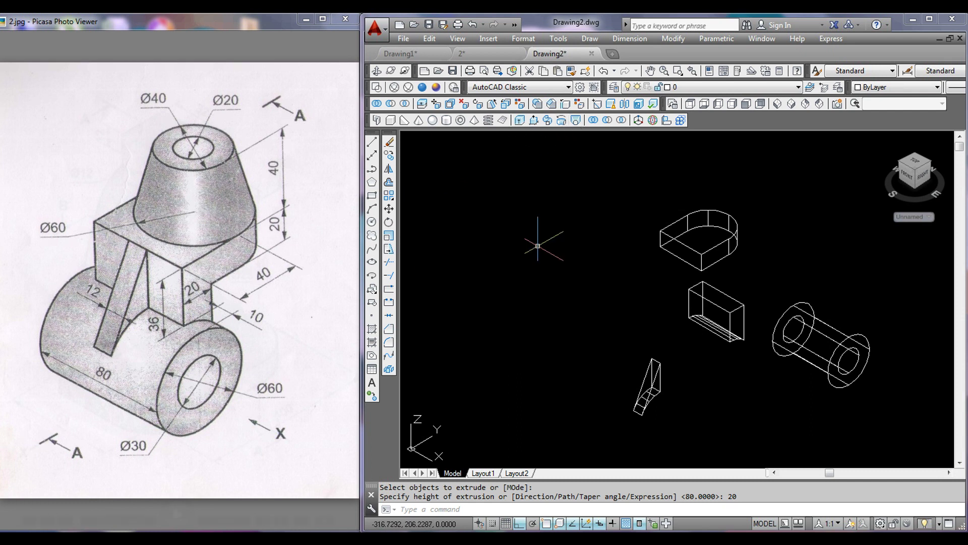
pyautogui.click(747, 103)
pyautogui.moveTo(552, 198)
pyautogui.mouseDown(button='middle')
pyautogui.moveTo(790, 287)
pyautogui.moveTo(749, 249)
pyautogui.mouseUp(button='middle')
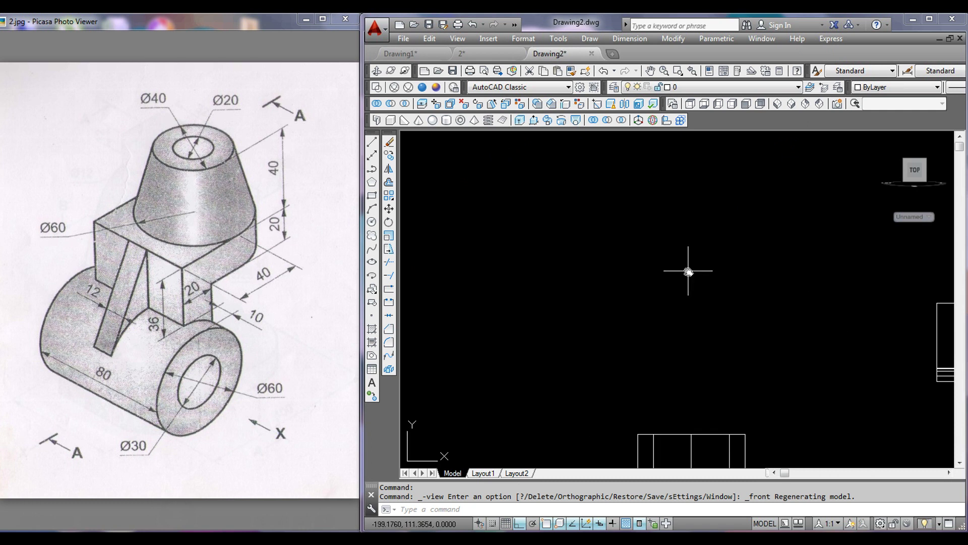
# Step: Draw a 40-unit vertical edge and a 30-unit base with LINE
pyautogui.click(374, 143)
pyautogui.click(574, 159)
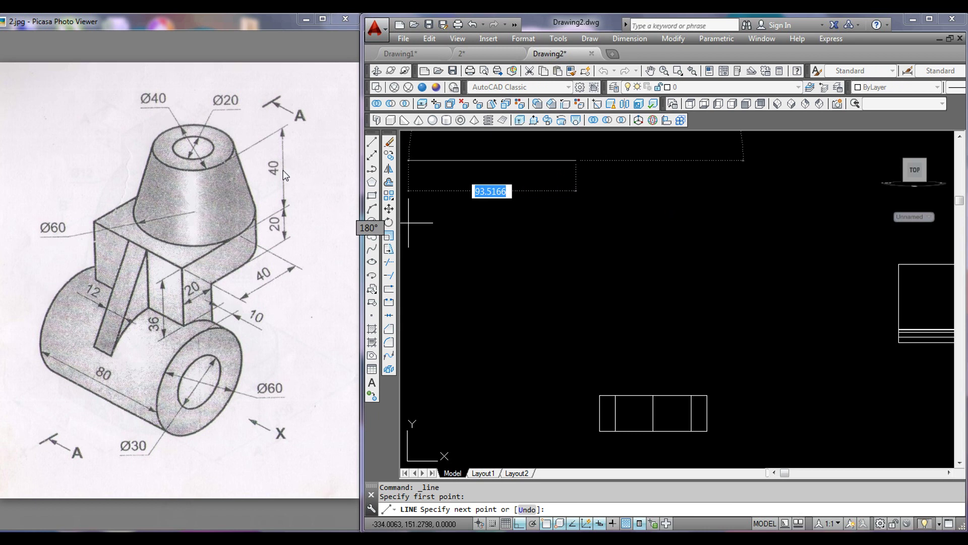
pyautogui.write('40')
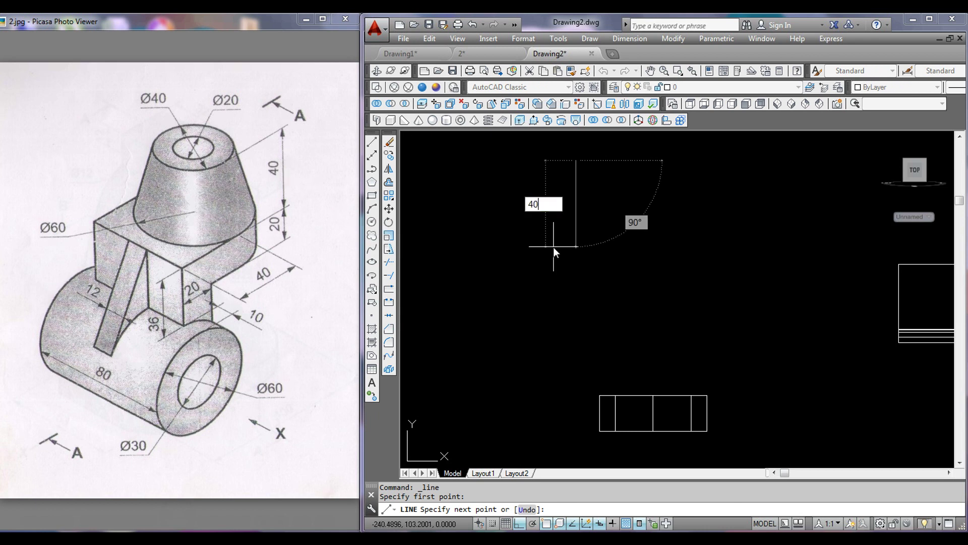
pyautogui.press('Return')
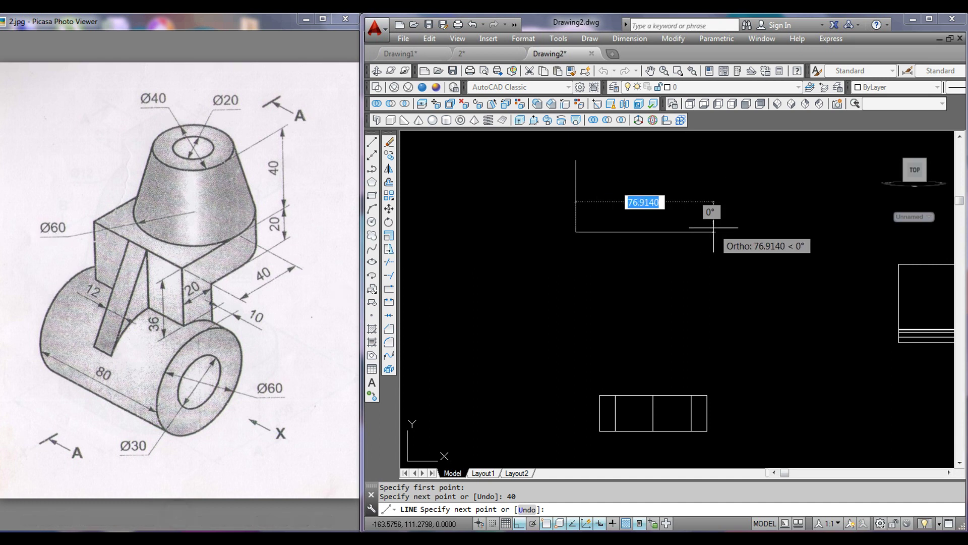
pyautogui.write('30')
pyautogui.press('Return')
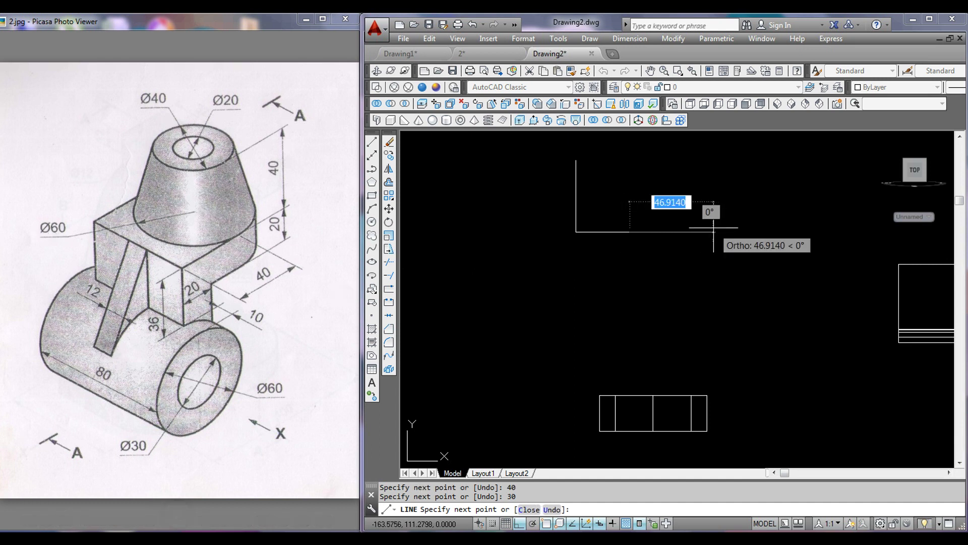
pyautogui.rightClick(723, 199)
pyautogui.click(771, 211)
# Step: Draw the 20-unit top edge and close the trapezoid with a slanted line
pyautogui.rightClick(734, 191)
pyautogui.click(757, 196)
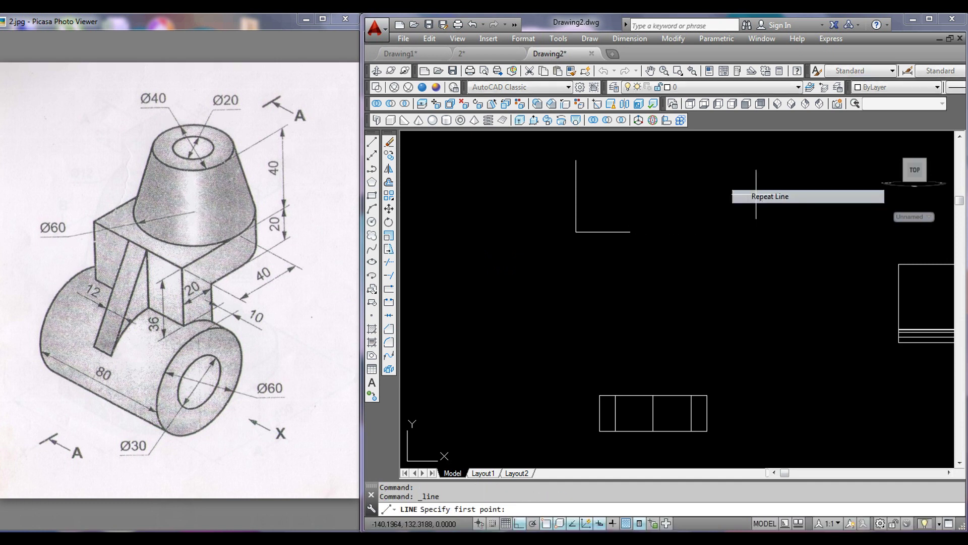
pyautogui.click(576, 160)
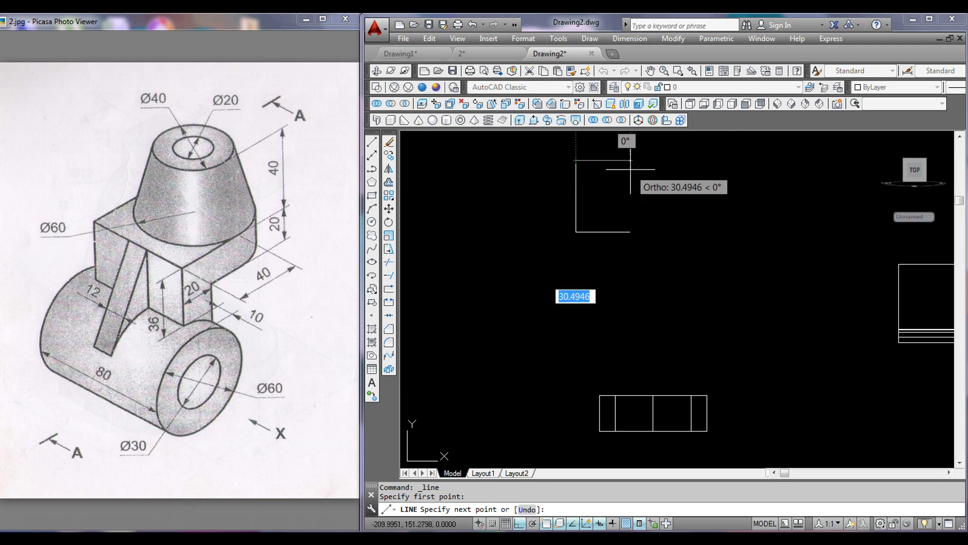
pyautogui.write('20')
pyautogui.press('Return')
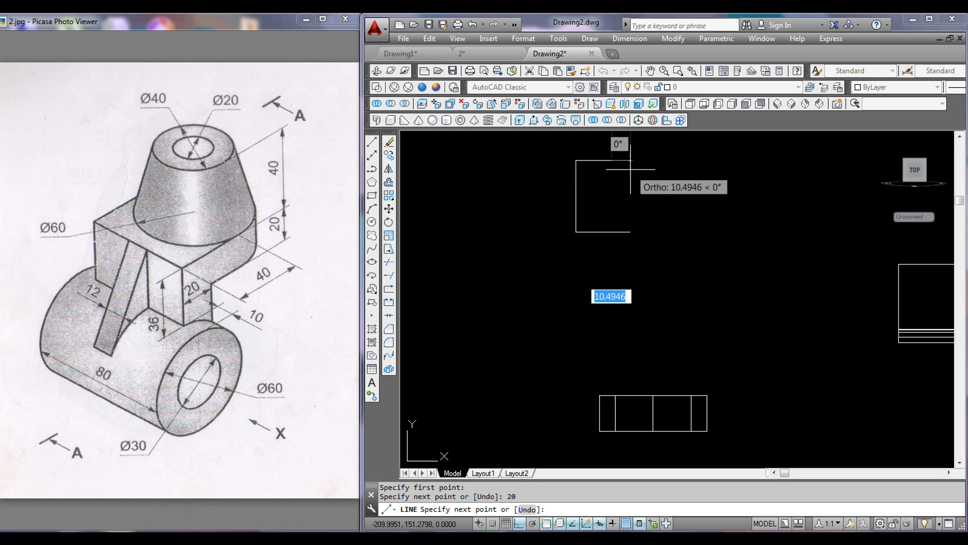
pyautogui.click(630, 232)
pyautogui.rightClick(658, 197)
pyautogui.click(678, 209)
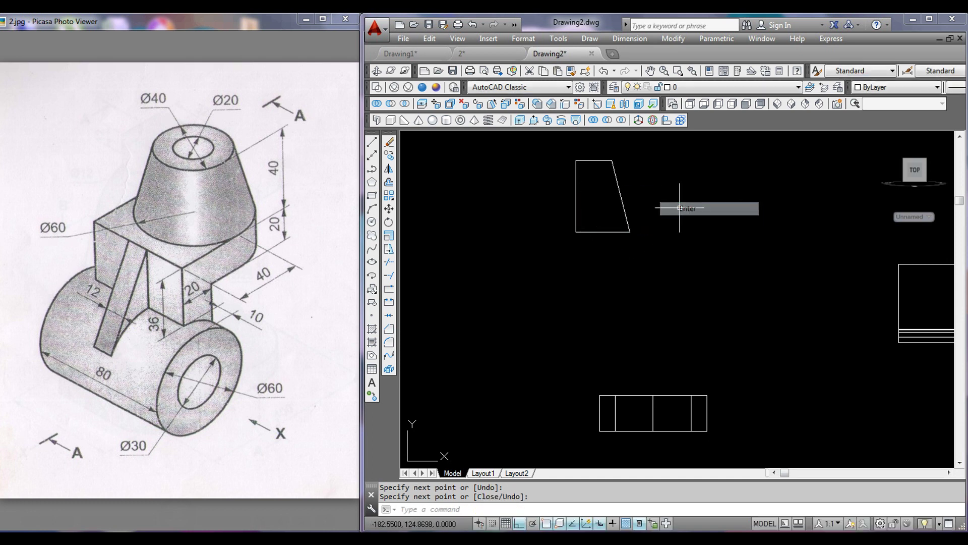
# Step: Convert the four trapezoid lines into a region
pyautogui.click(371, 356)
pyautogui.click(698, 250)
pyautogui.click(555, 147)
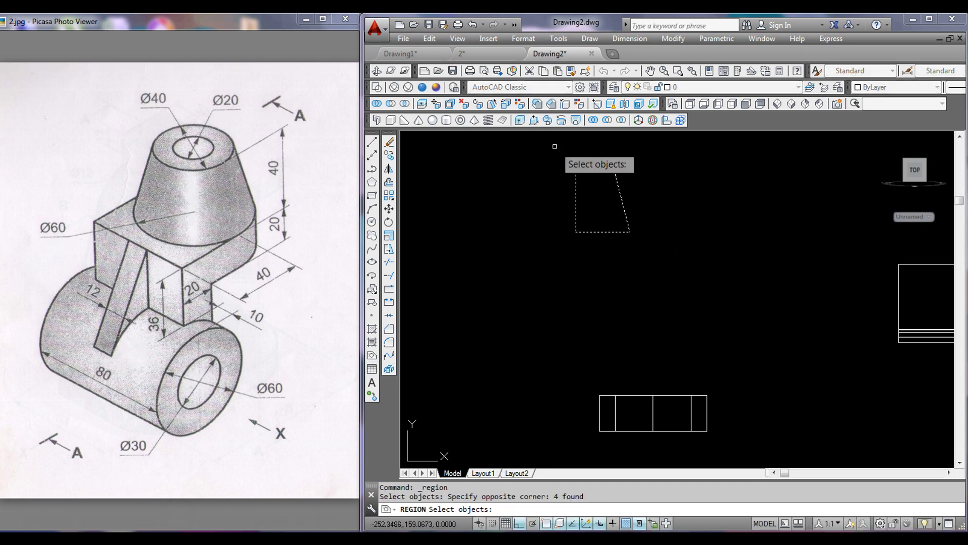
pyautogui.press('Return')
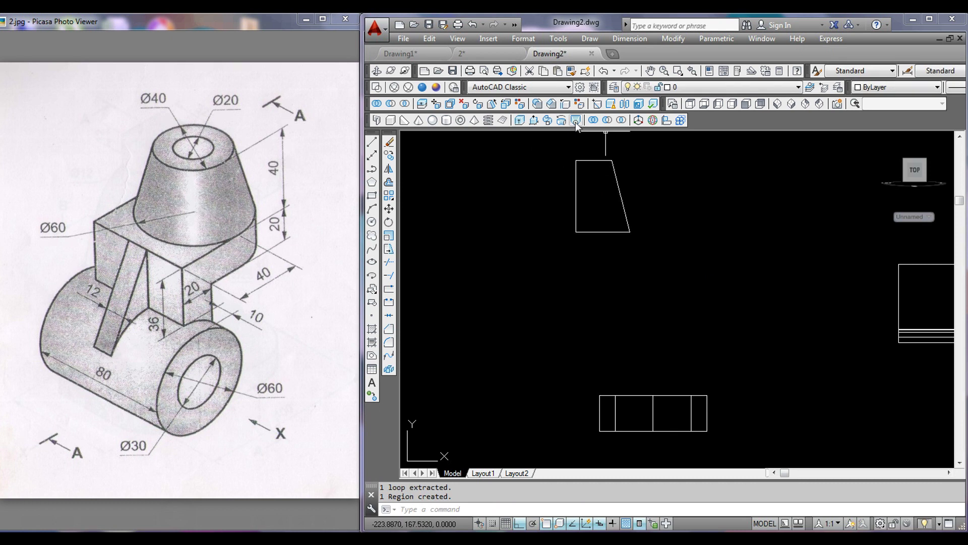
# Step: Revolve the trapezoid region 360° about its left vertical edge into a tapered boss
pyautogui.click(563, 122)
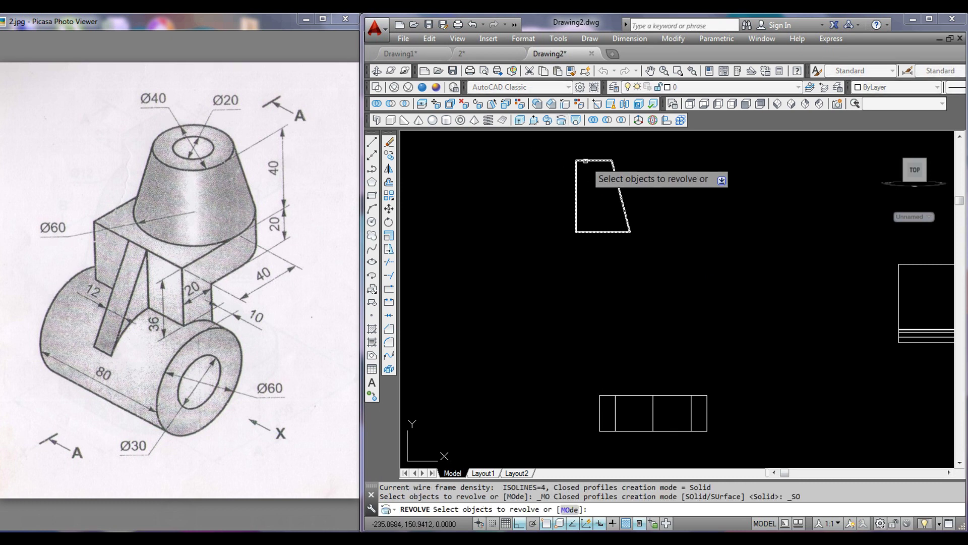
pyautogui.click(586, 160)
pyautogui.rightClick(654, 162)
pyautogui.click(673, 172)
pyautogui.click(576, 160)
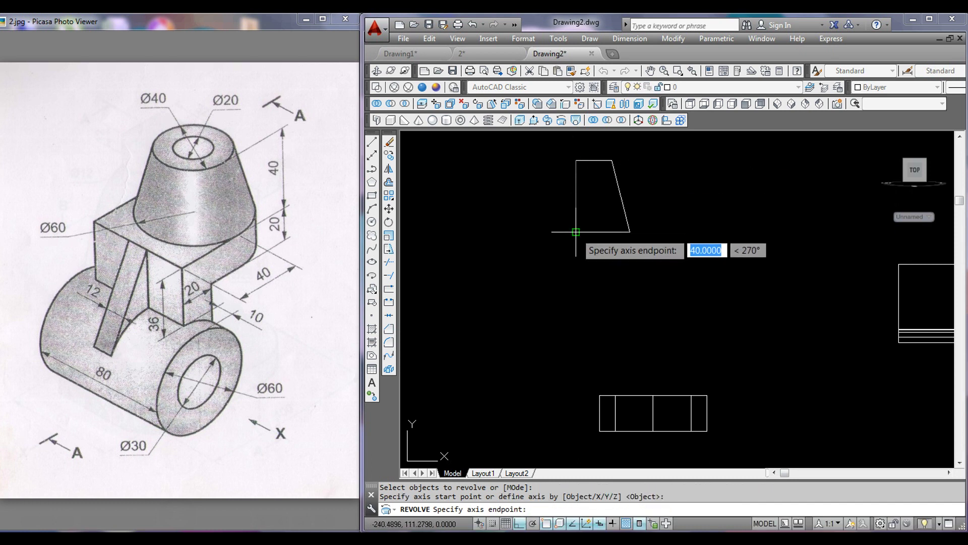
pyautogui.click(576, 232)
pyautogui.write('360')
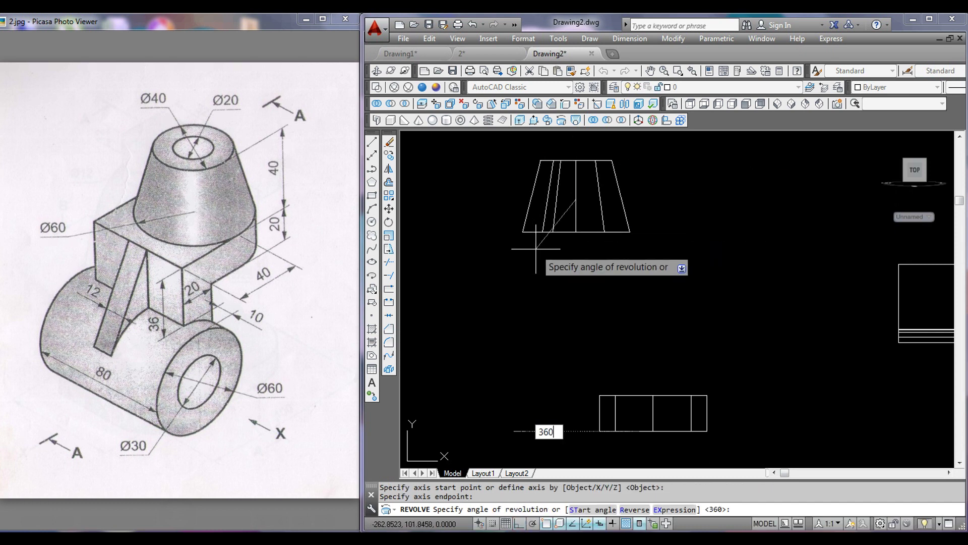
pyautogui.press('Return')
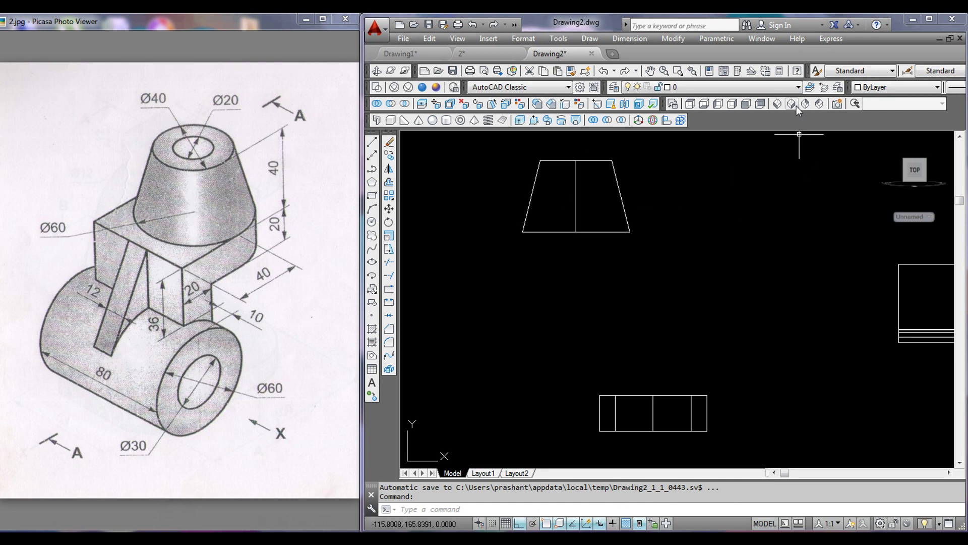
pyautogui.click(793, 105)
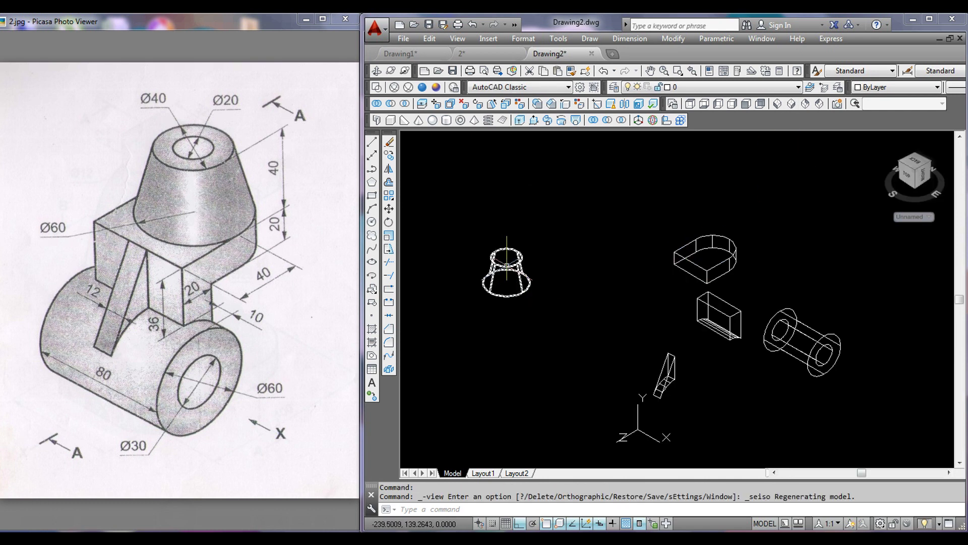
pyautogui.moveTo(194, 183)
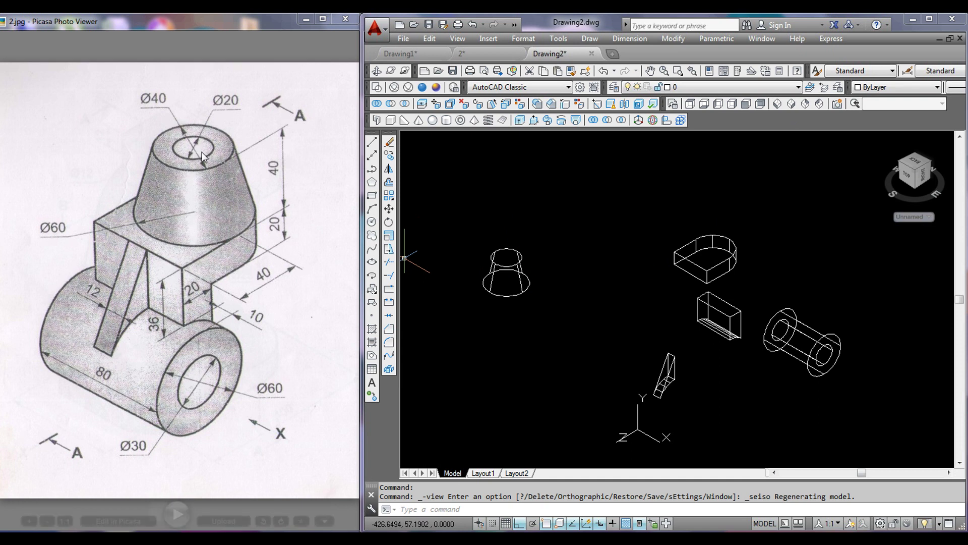
# Step: In Top view, draw a circle of diameter 20 in empty space
pyautogui.moveTo(595, 238); pyautogui.dragTo(616, 252, button='middle')
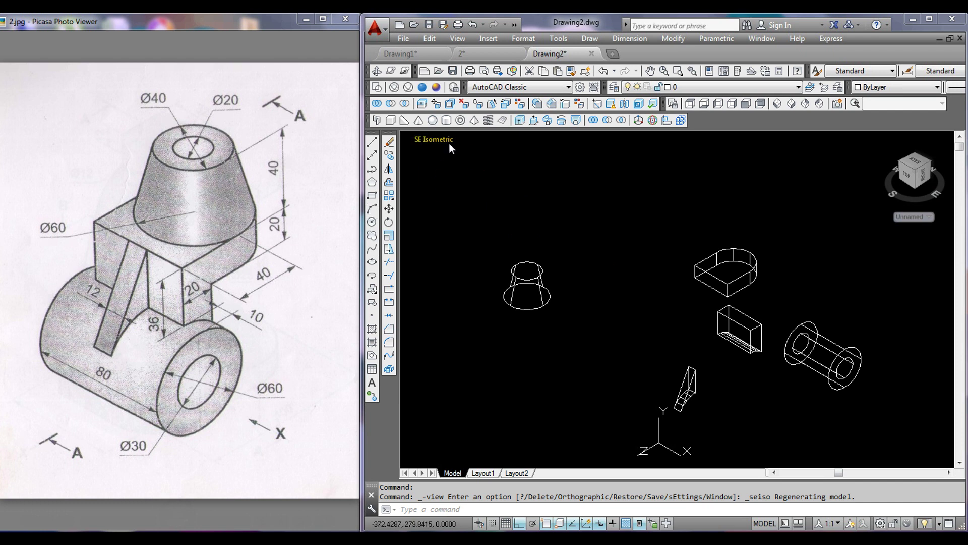
pyautogui.click(372, 222)
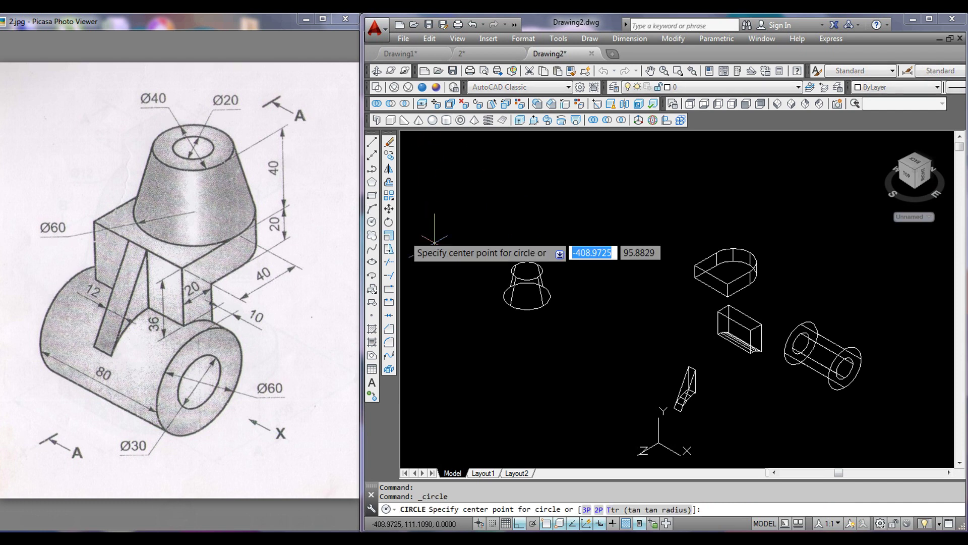
pyautogui.click(691, 103)
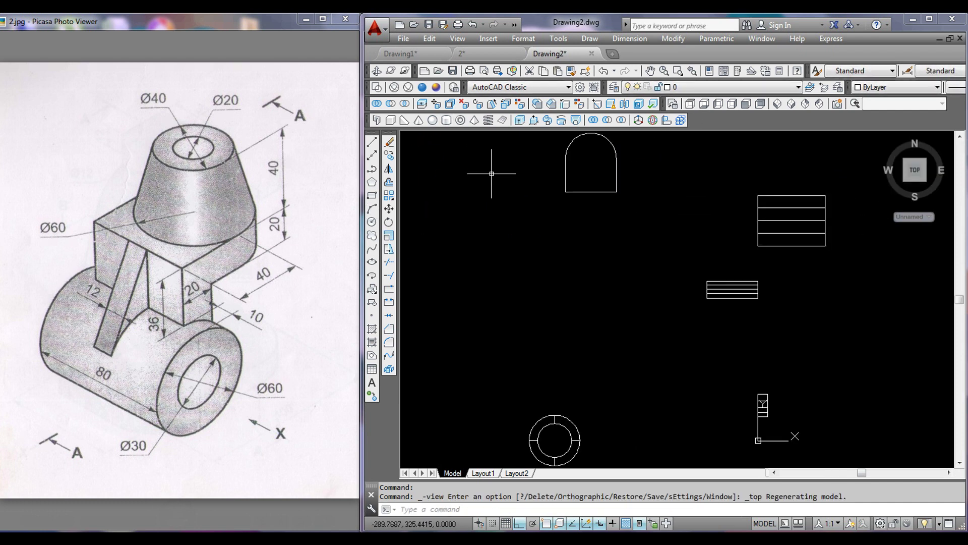
pyautogui.click(372, 222)
pyautogui.click(668, 183)
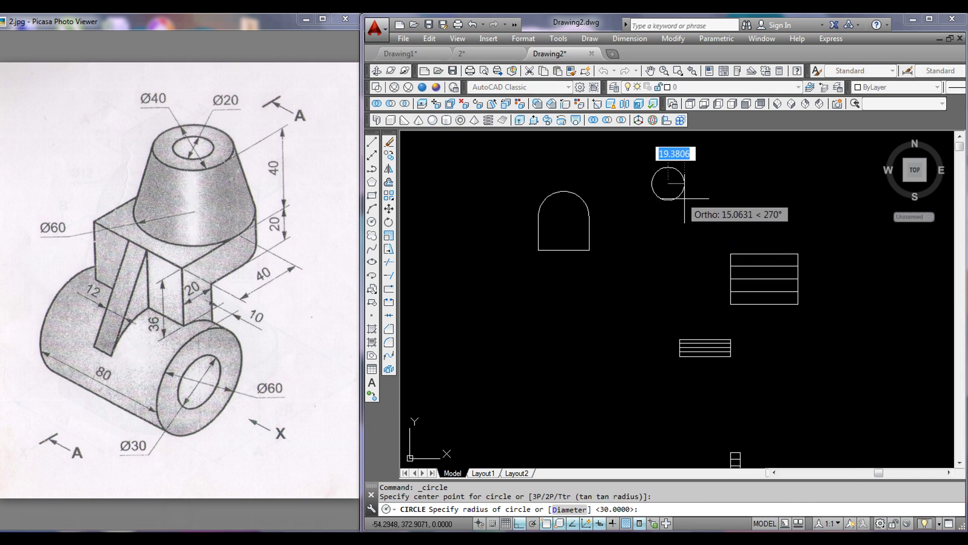
pyautogui.rightClick(684, 199)
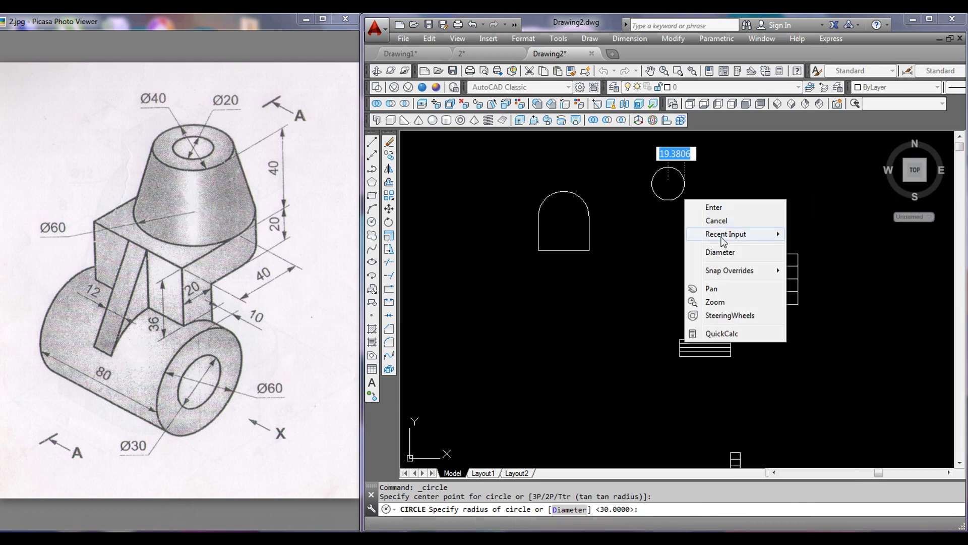
pyautogui.click(721, 252)
pyautogui.write('20')
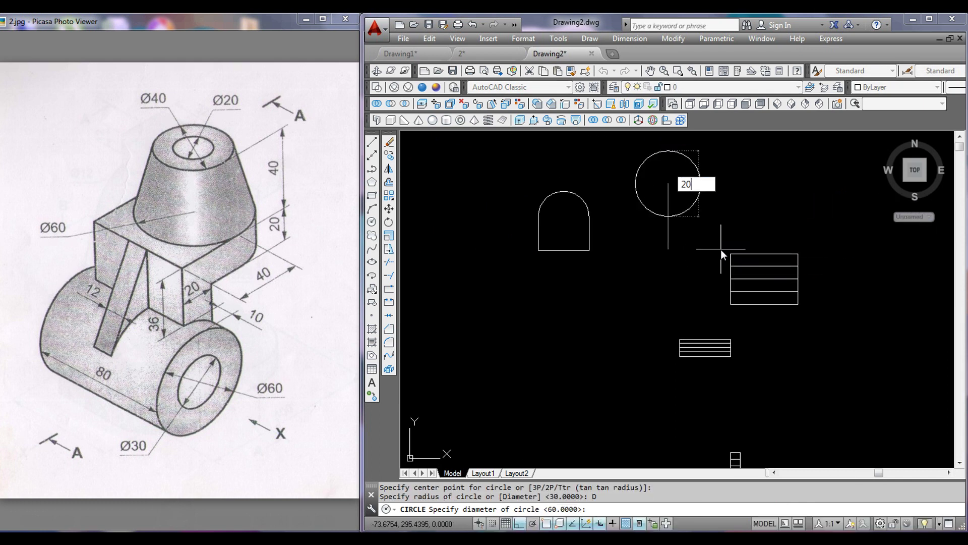
pyautogui.press('Return')
# Step: In SE Isometric, extrude the Ø20 circle 60 units tall
pyautogui.click(795, 103)
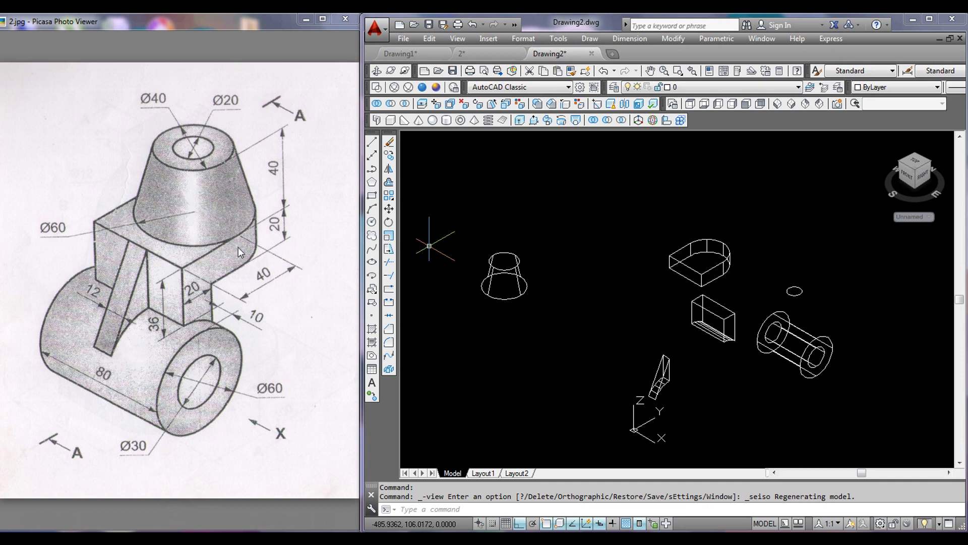
pyautogui.click(520, 120)
pyautogui.click(803, 285)
pyautogui.click(795, 301)
pyautogui.rightClick(795, 301)
pyautogui.click(812, 309)
pyautogui.write('60')
pyautogui.press('Return')
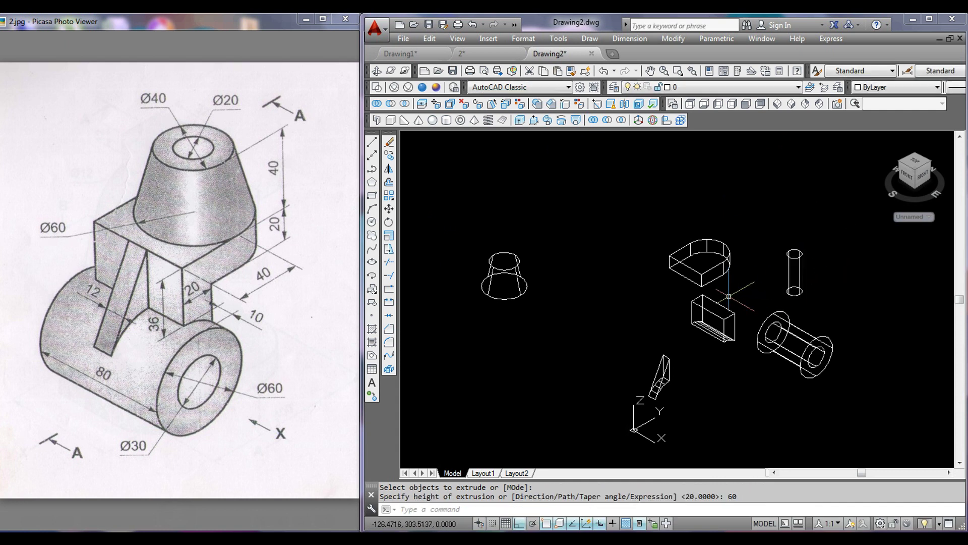
# Step: Recentre the solids and shade them in the Conceptual visual style
pyautogui.moveTo(728, 299); pyautogui.dragTo(690, 252, button='middle')
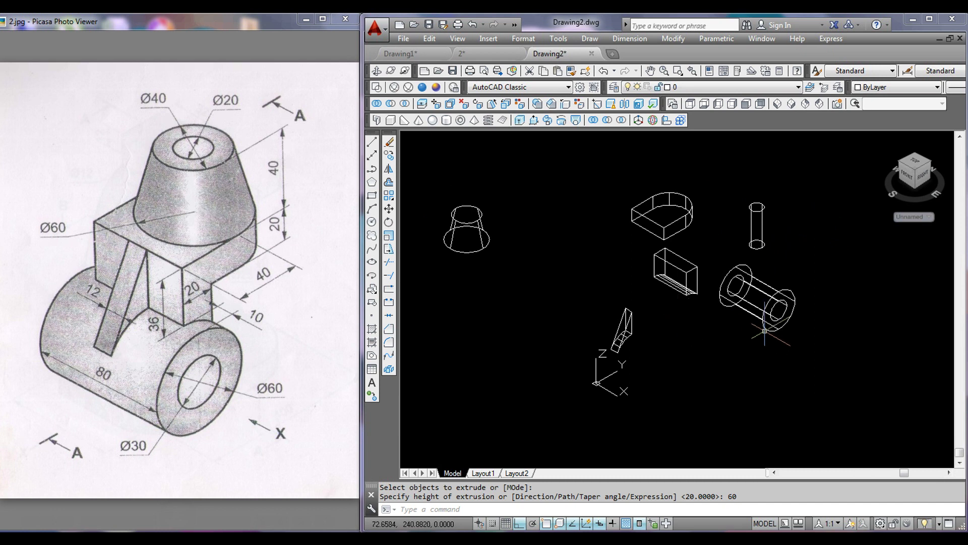
pyautogui.moveTo(758, 335); pyautogui.dragTo(732, 338, button='middle')
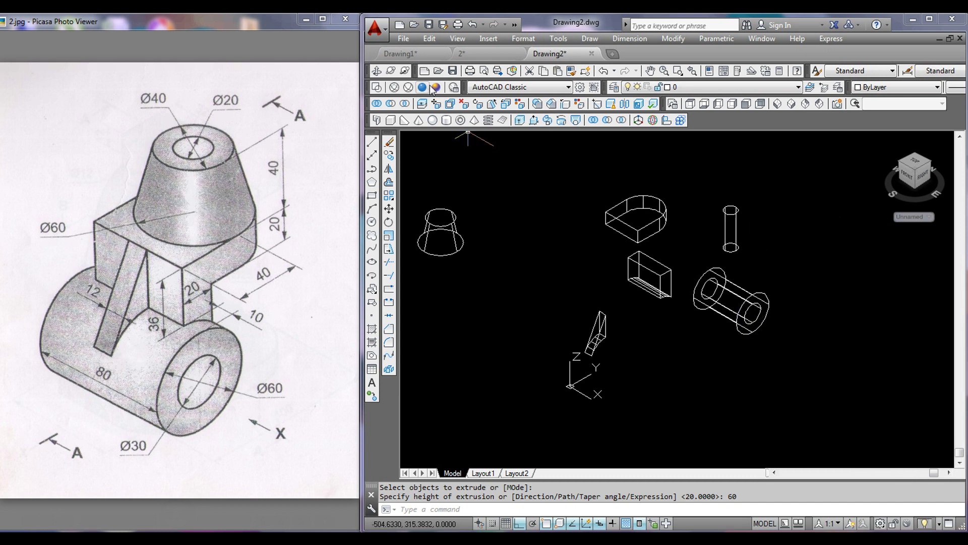
pyautogui.click(428, 87)
pyautogui.scroll(2, 748, 333)
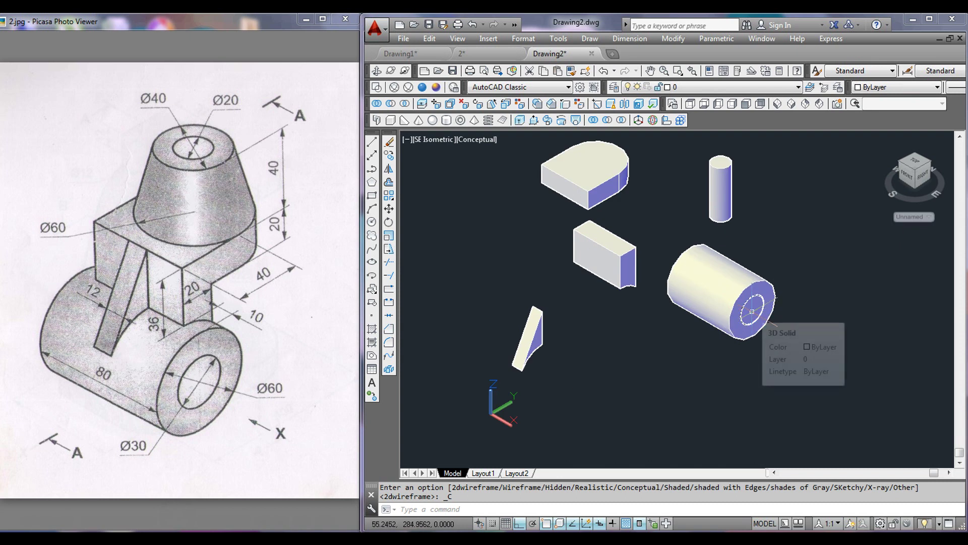
# Step: Subtract the Ø30 inner cylinder from the Ø60 cylinder, leaving a through-bore
pyautogui.click(607, 122)
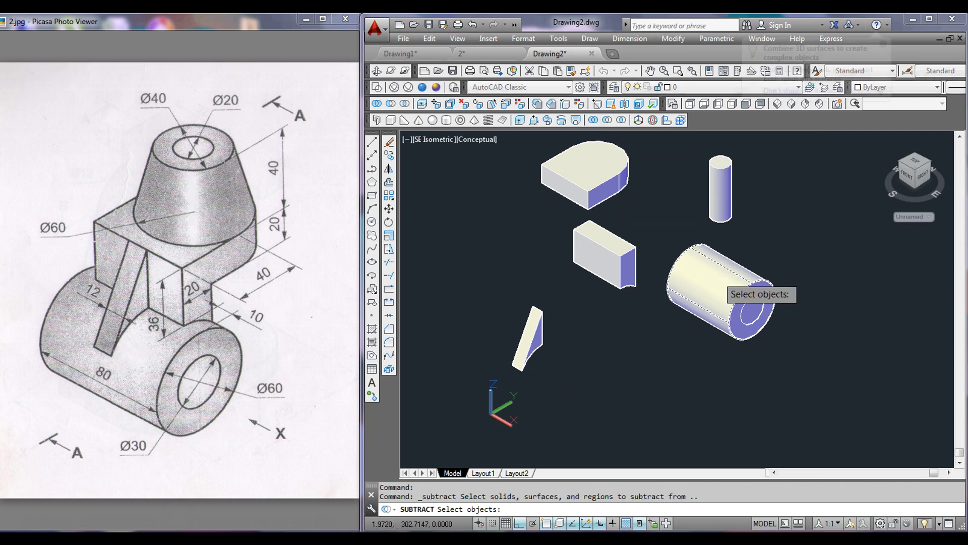
pyautogui.click(767, 278)
pyautogui.press('Return')
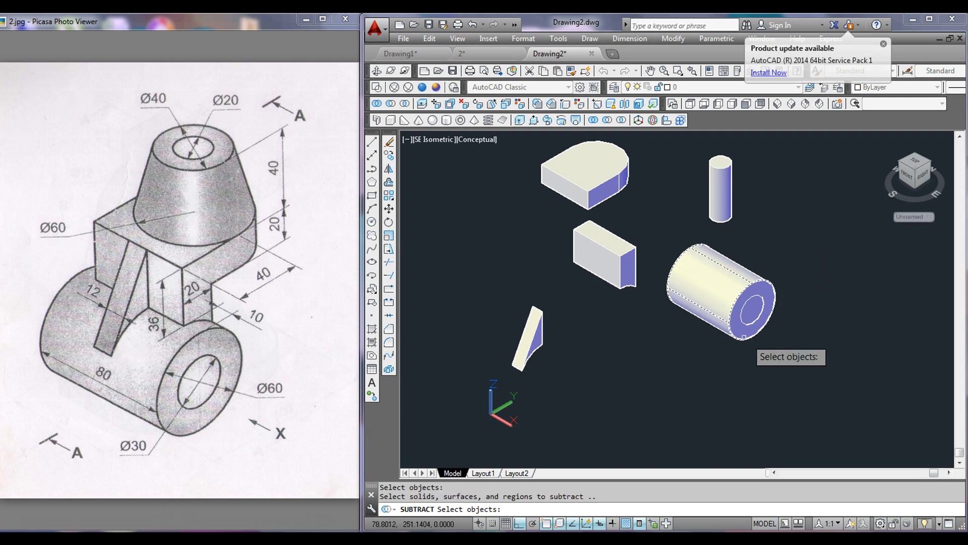
pyautogui.scroll(2, 754, 340)
pyautogui.scroll(2, 750, 318)
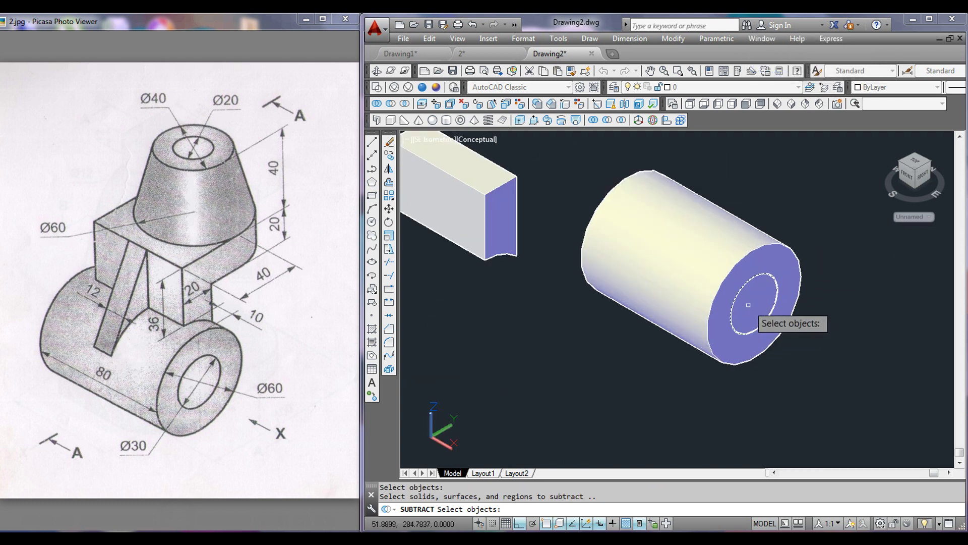
pyautogui.click(748, 304)
pyautogui.press('Return')
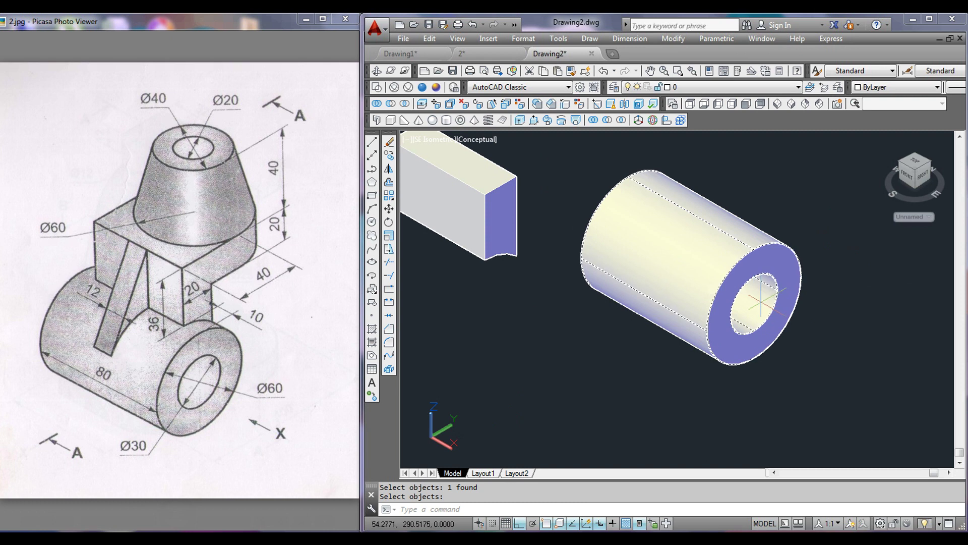
pyautogui.scroll(-1, 605, 207)
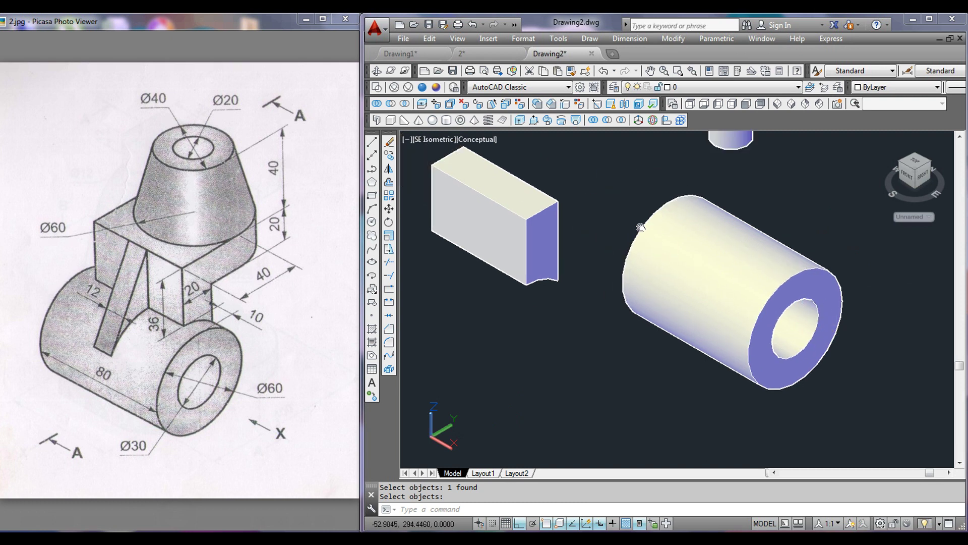
pyautogui.scroll(-1, 630, 214)
pyautogui.scroll(-1, 666, 227)
pyautogui.scroll(-2, 694, 237)
pyautogui.scroll(-2, 694, 237)
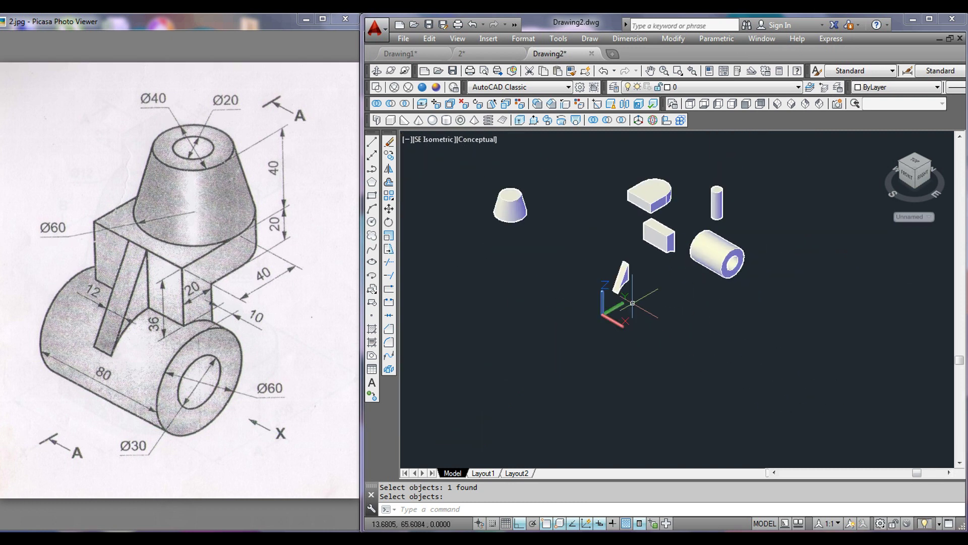
pyautogui.scroll(1, 656, 249)
pyautogui.scroll(2, 636, 257)
pyautogui.scroll(1, 609, 267)
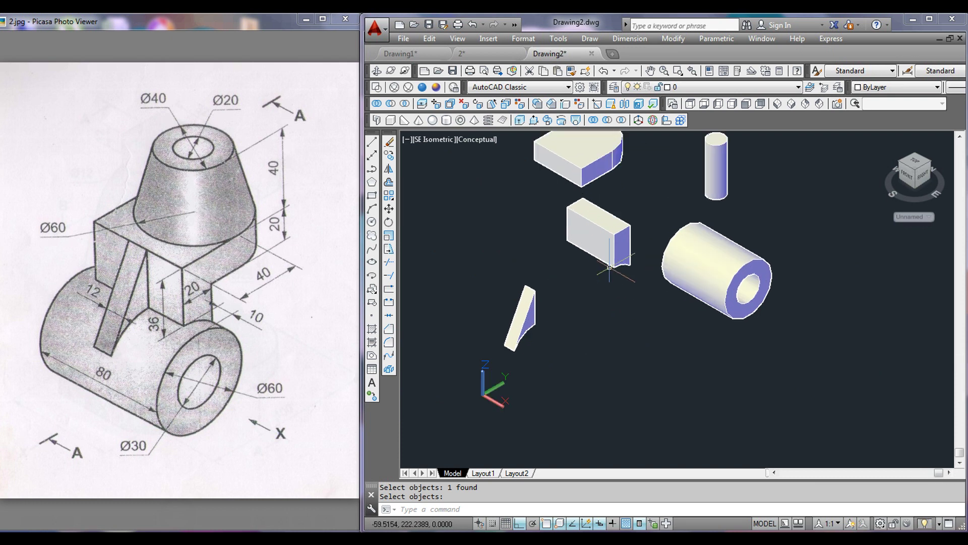
# Step: In wireframe, move the rectangular block from its centre onto the large cylinder
pyautogui.click(376, 87)
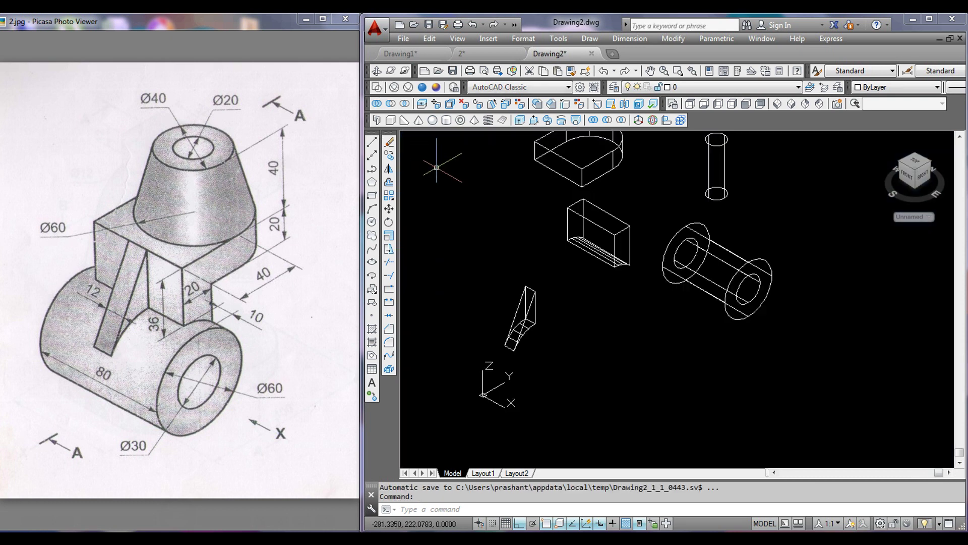
pyautogui.click(389, 209)
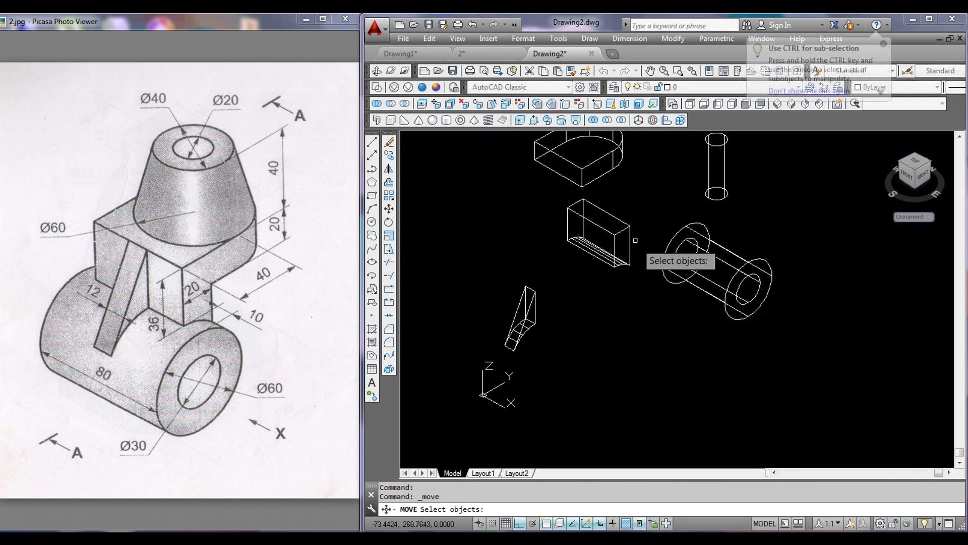
pyautogui.click(622, 230)
pyautogui.press('Return')
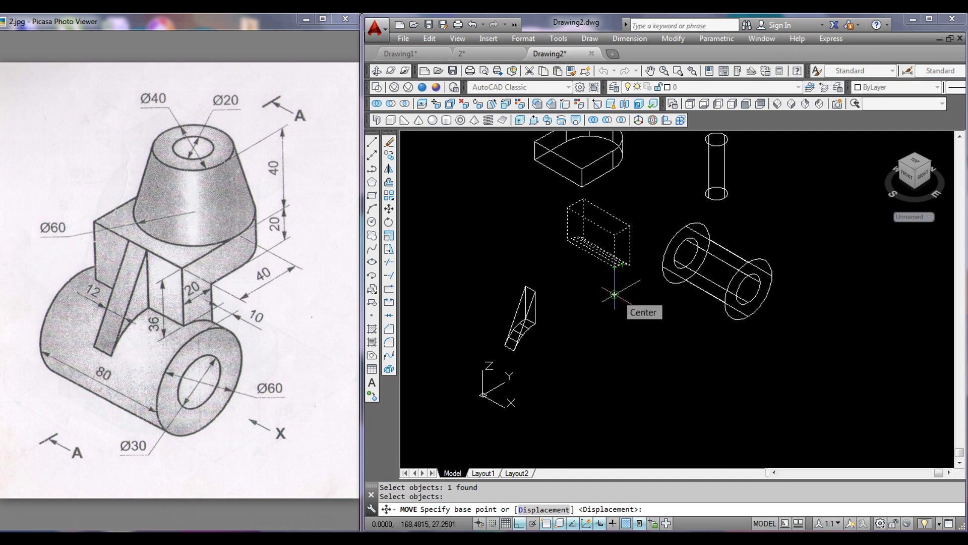
pyautogui.click(615, 294)
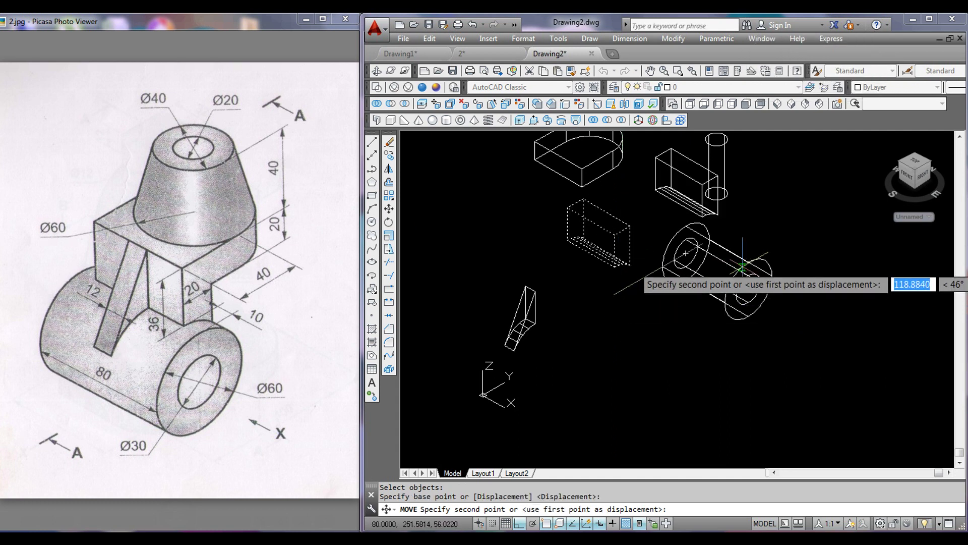
pyautogui.click(749, 288)
# Step: Move the block again by a displacement of 10 units
pyautogui.click(772, 234)
pyautogui.moveTo(638, 223); pyautogui.dragTo(634, 281, button='middle')
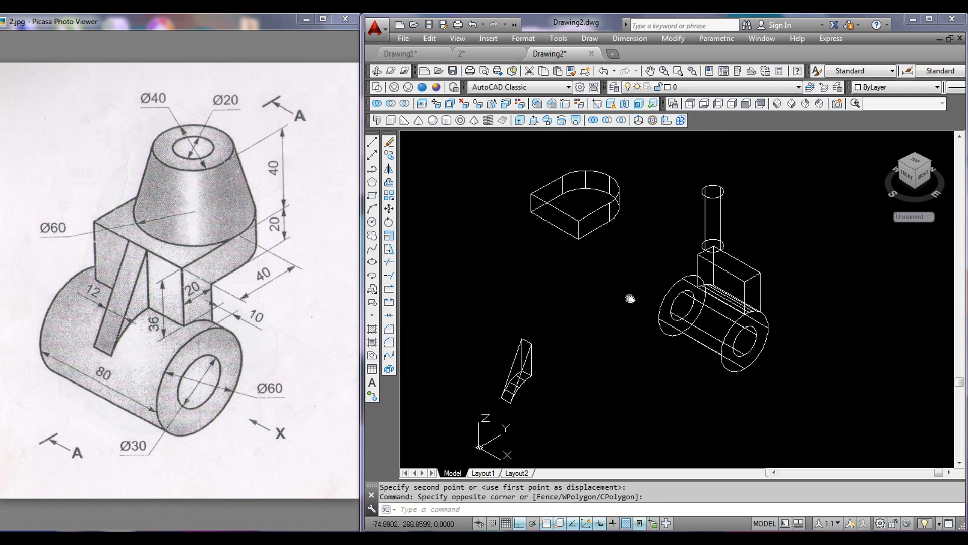
pyautogui.click(761, 293)
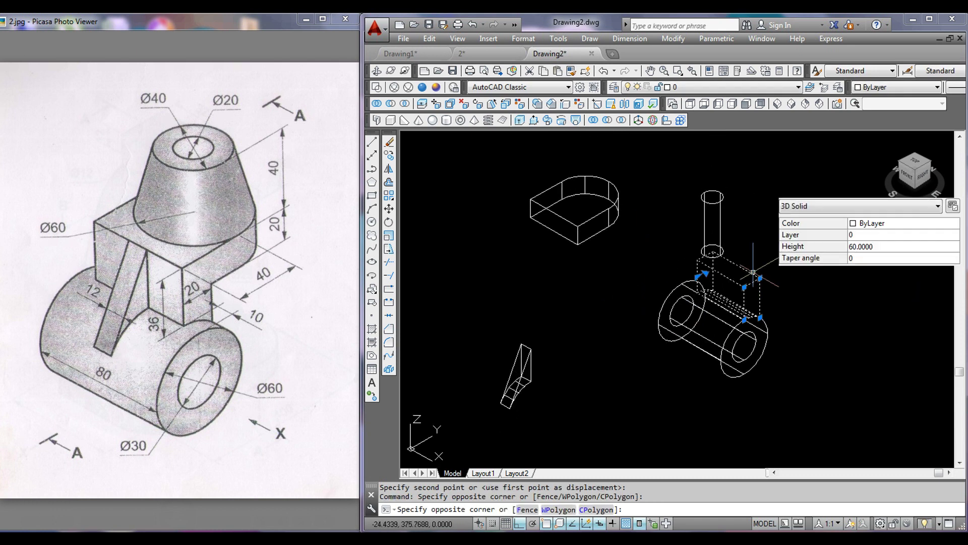
pyautogui.click(389, 208)
pyautogui.click(731, 285)
pyautogui.press('Return')
pyautogui.click(807, 277)
pyautogui.scroll(-4, 797, 413)
pyautogui.scroll(-5, 655, 266)
pyautogui.write('10')
pyautogui.press('Return')
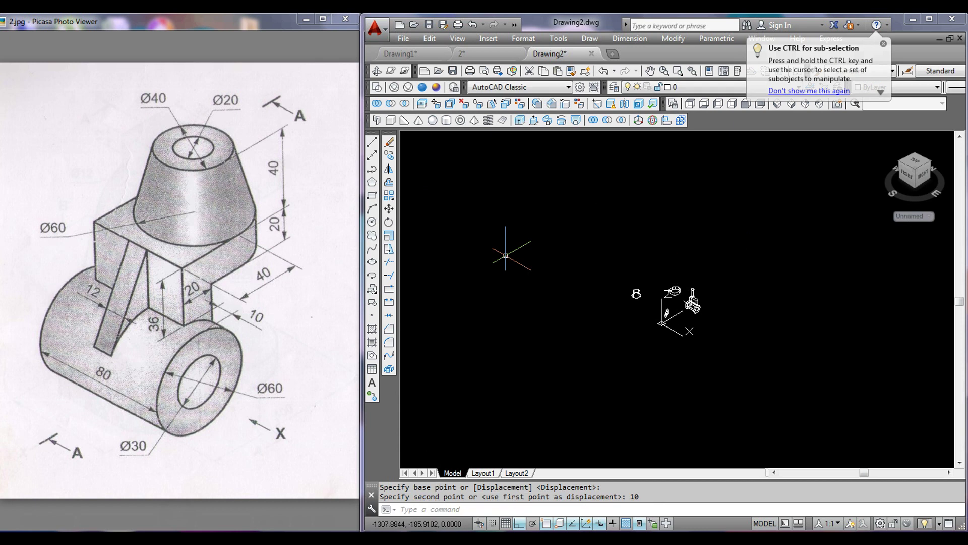
# Step: Check the assembly in shaded view, then return to wireframe
pyautogui.scroll(3, 675, 296)
pyautogui.scroll(3, 587, 280)
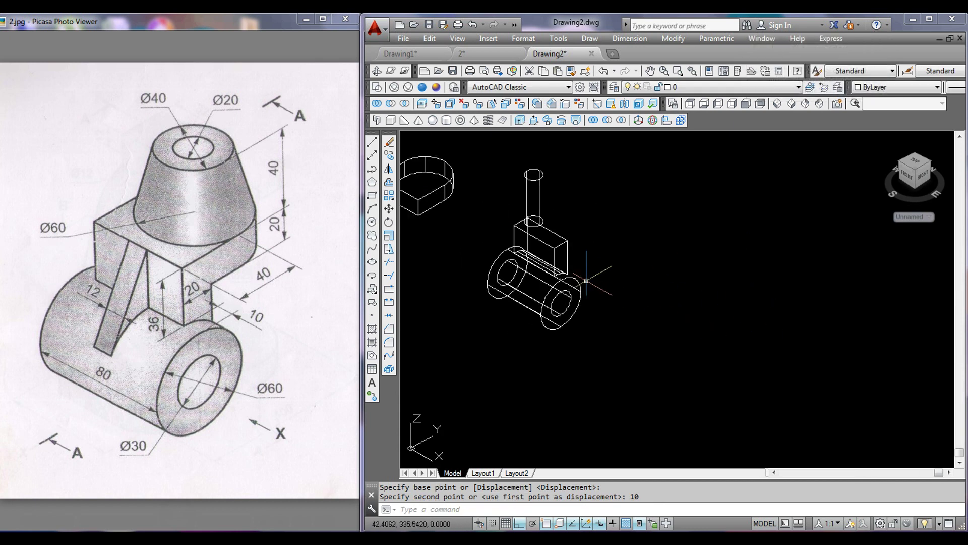
pyautogui.moveTo(615, 279); pyautogui.dragTo(620, 289, button='middle')
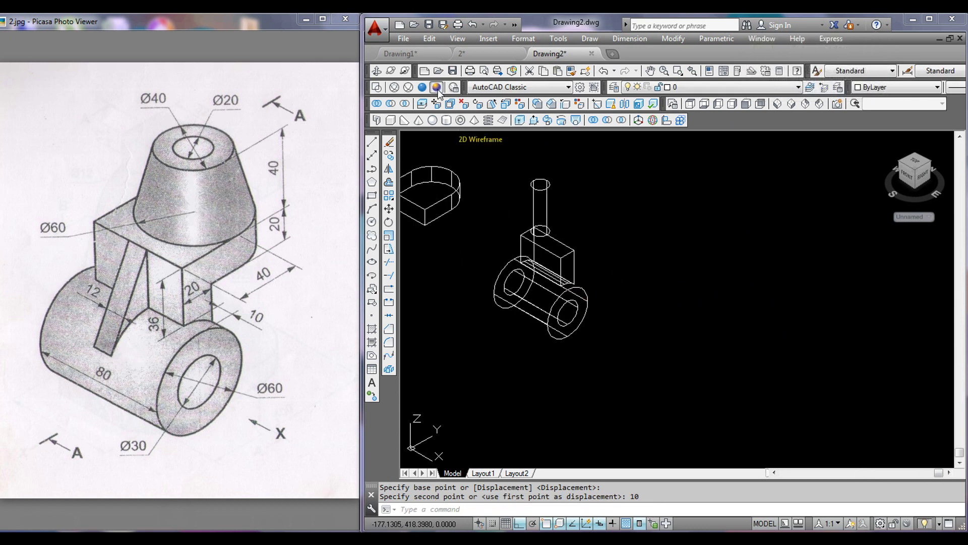
pyautogui.click(437, 87)
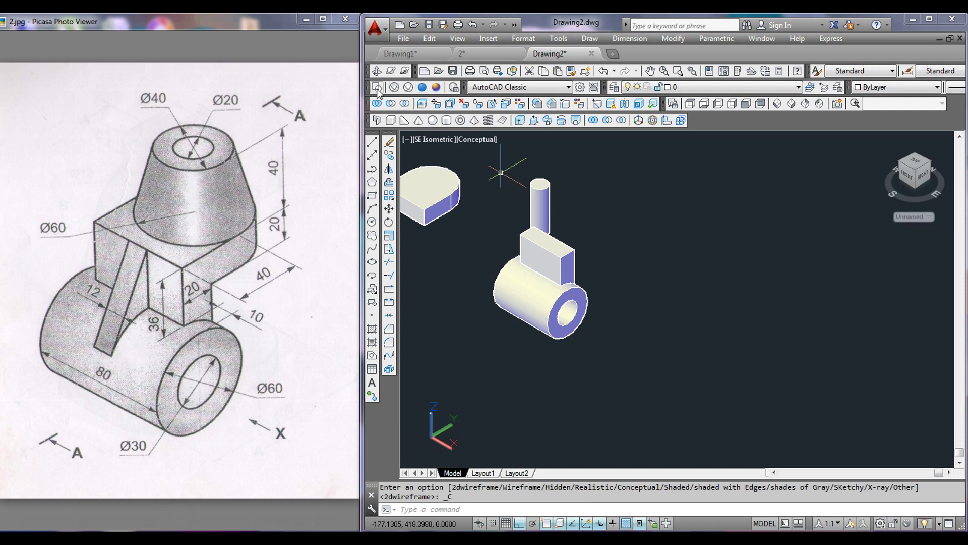
pyautogui.click(376, 86)
pyautogui.moveTo(604, 216); pyautogui.dragTo(755, 236, button='middle')
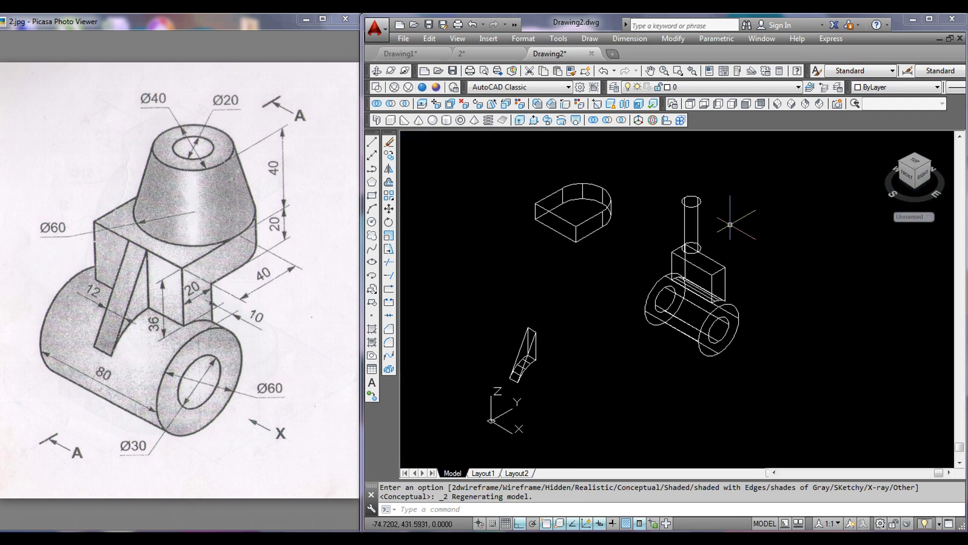
pyautogui.click(747, 232)
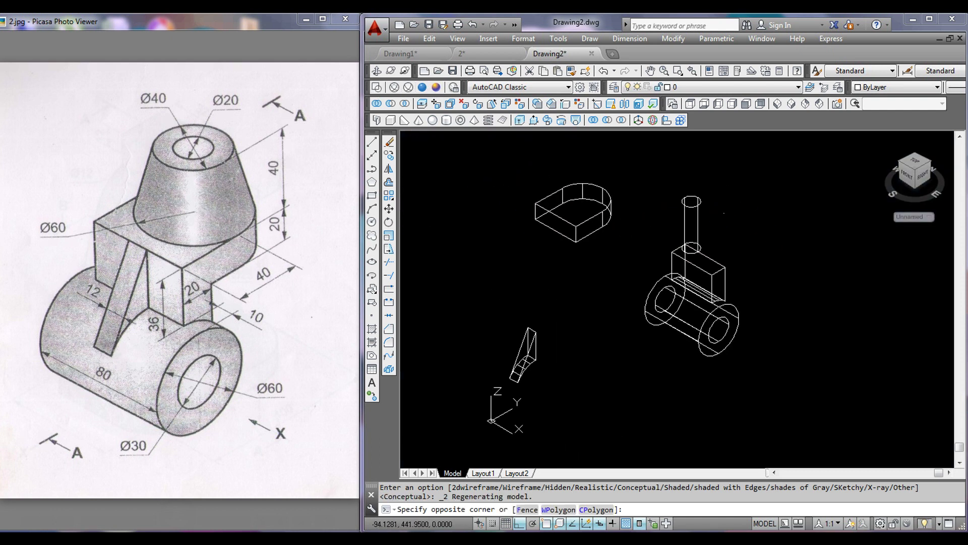
# Step: Move the small upright cylinder away from the assembly
pyautogui.click(389, 208)
pyautogui.click(761, 222)
pyautogui.click(688, 184)
pyautogui.press('Return')
pyautogui.click(726, 182)
pyautogui.scroll(-4, 603, 173)
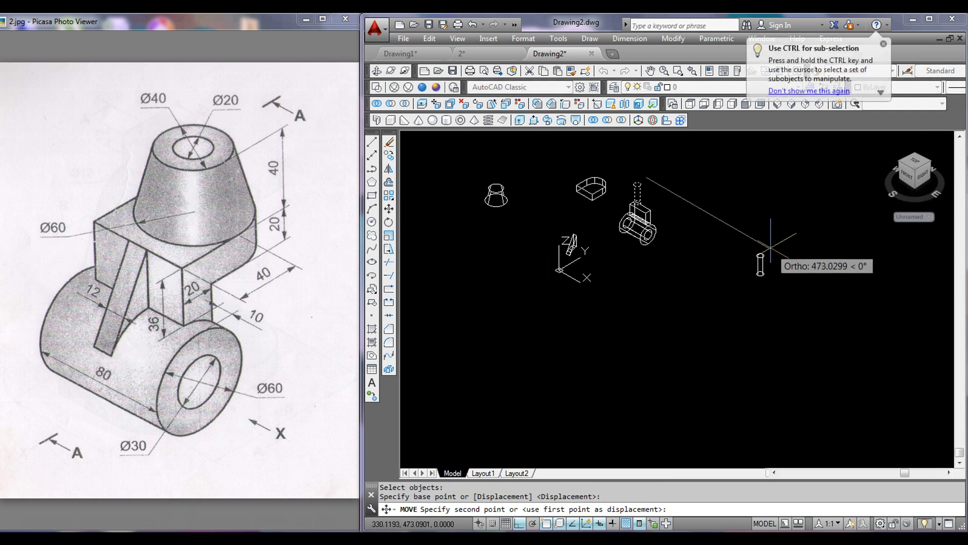
pyautogui.click(771, 248)
pyautogui.scroll(3, 716, 222)
pyautogui.scroll(3, 716, 217)
pyautogui.scroll(2, 714, 215)
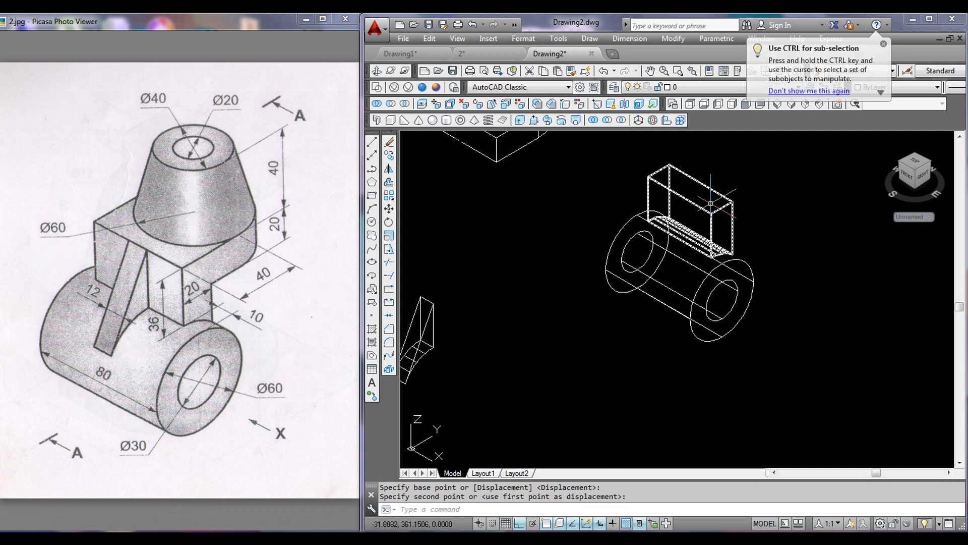
# Step: Move the rib by its top corner against the block on the cylinder
pyautogui.moveTo(536, 292); pyautogui.dragTo(584, 286, button='middle')
pyautogui.click(536, 329)
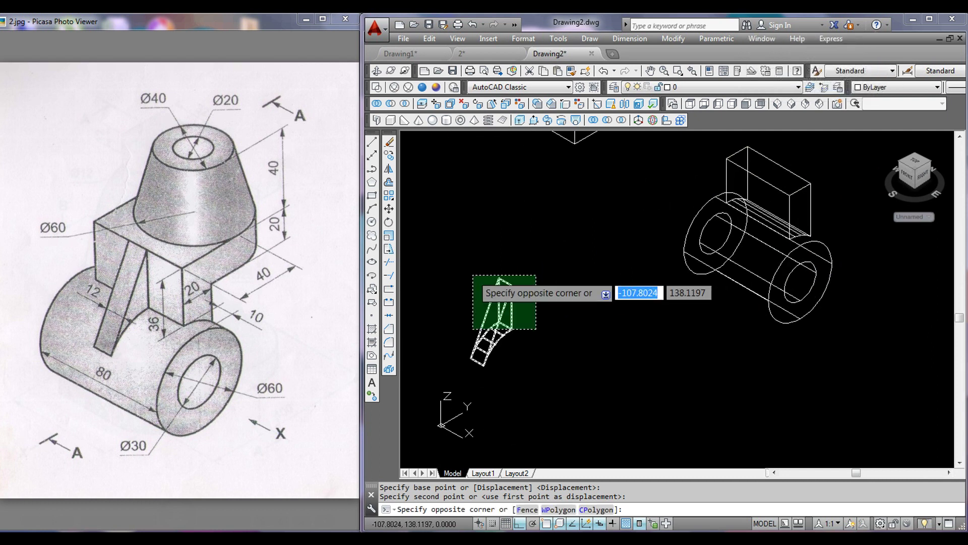
pyautogui.click(481, 281)
pyautogui.click(389, 212)
pyautogui.click(504, 302)
pyautogui.press('Return')
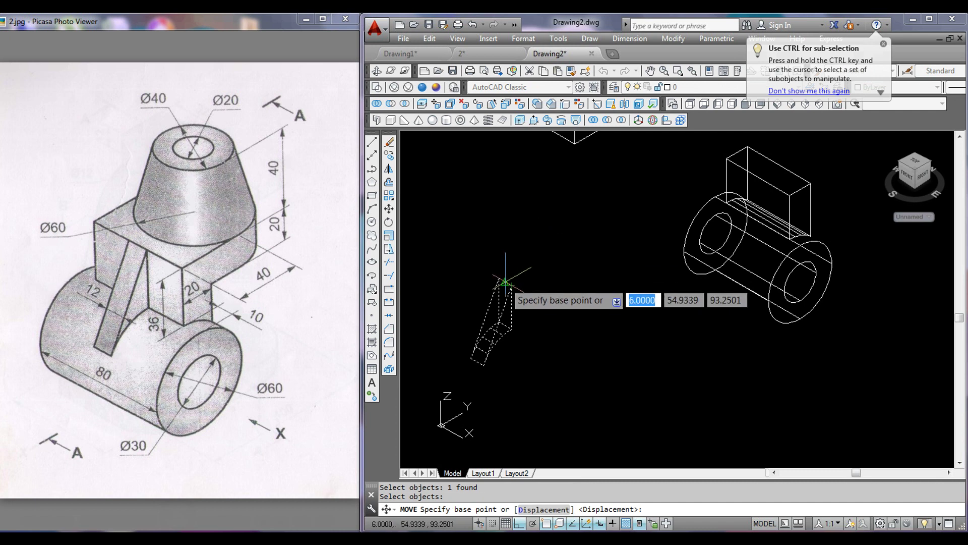
pyautogui.click(500, 279)
pyautogui.click(771, 184)
# Step: Pan to the half-round plate and begin window-selecting it for a move
pyautogui.moveTo(815, 198)
pyautogui.mouseDown(button='middle')
pyautogui.moveTo(730, 319)
pyautogui.moveTo(741, 354)
pyautogui.mouseUp(button='middle')
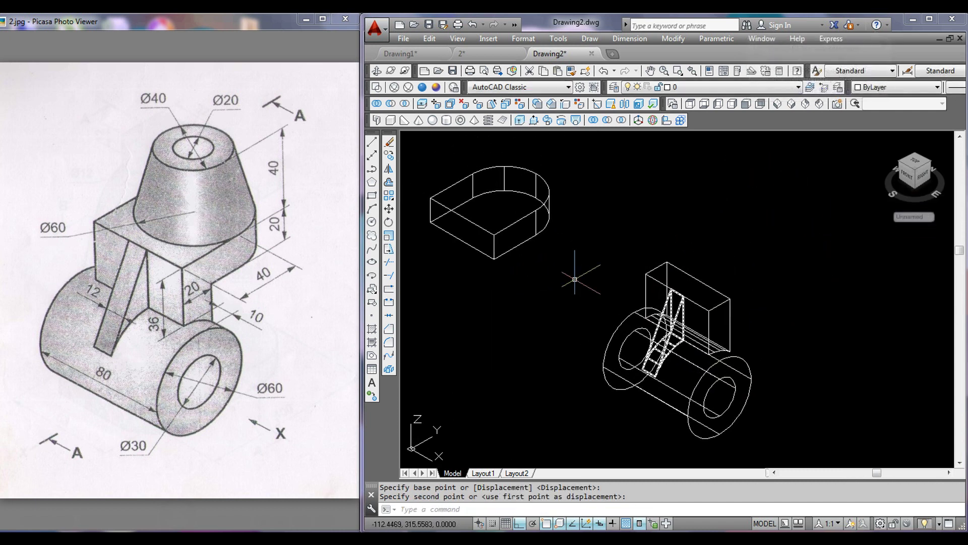
pyautogui.click(546, 286)
pyautogui.press('Escape')
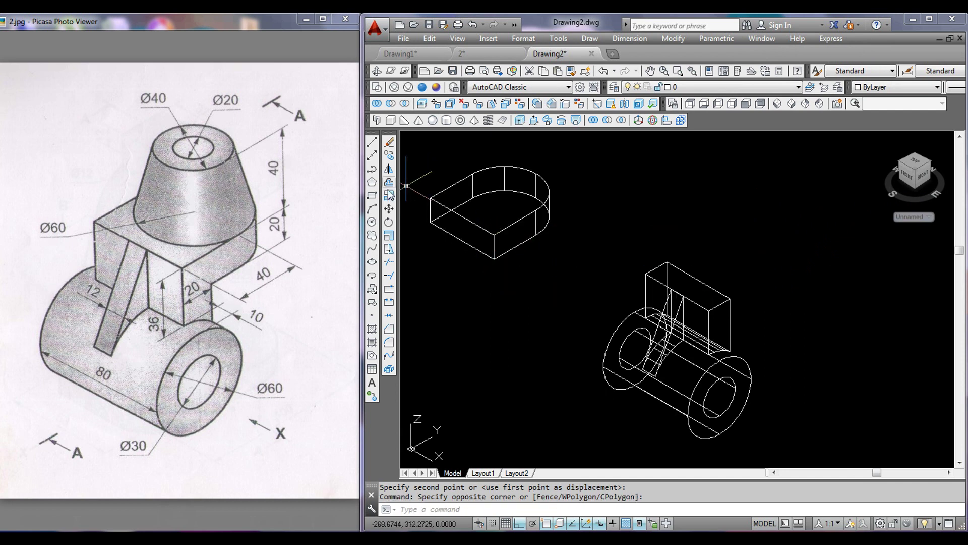
pyautogui.click(391, 215)
pyautogui.click(477, 244)
# Step: Move the half-round plate by its bottom corner onto the block's top corner
pyautogui.click(504, 216)
pyautogui.press('Return')
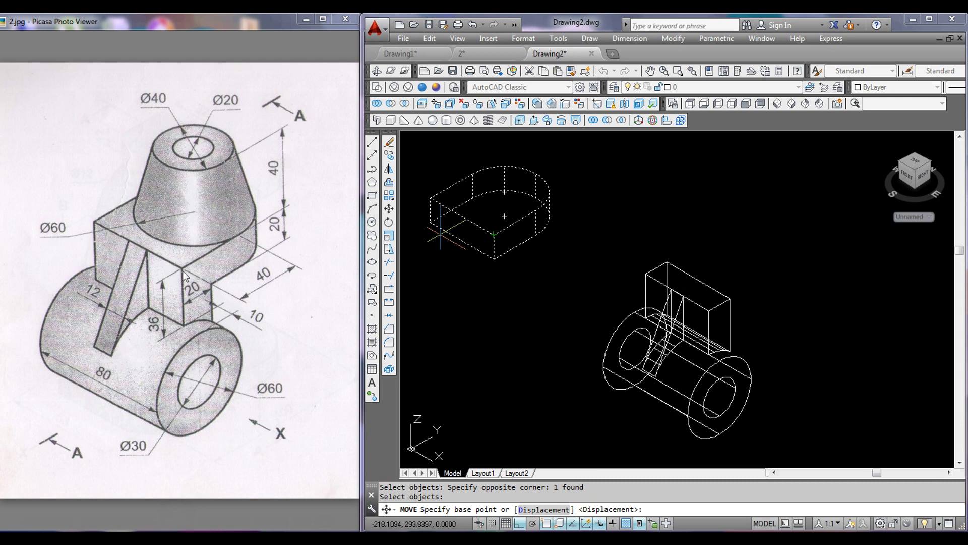
pyautogui.click(494, 235)
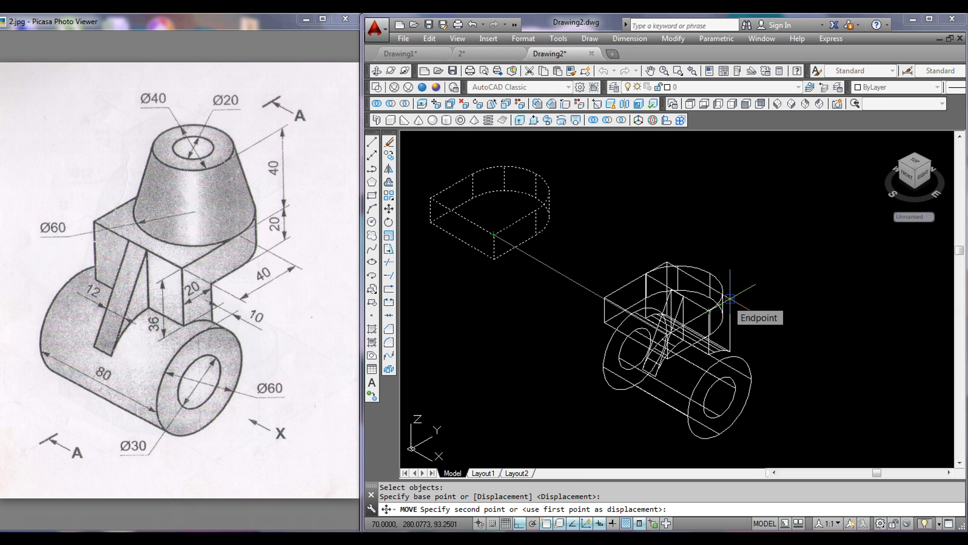
pyautogui.click(708, 311)
pyautogui.scroll(3, 761, 259)
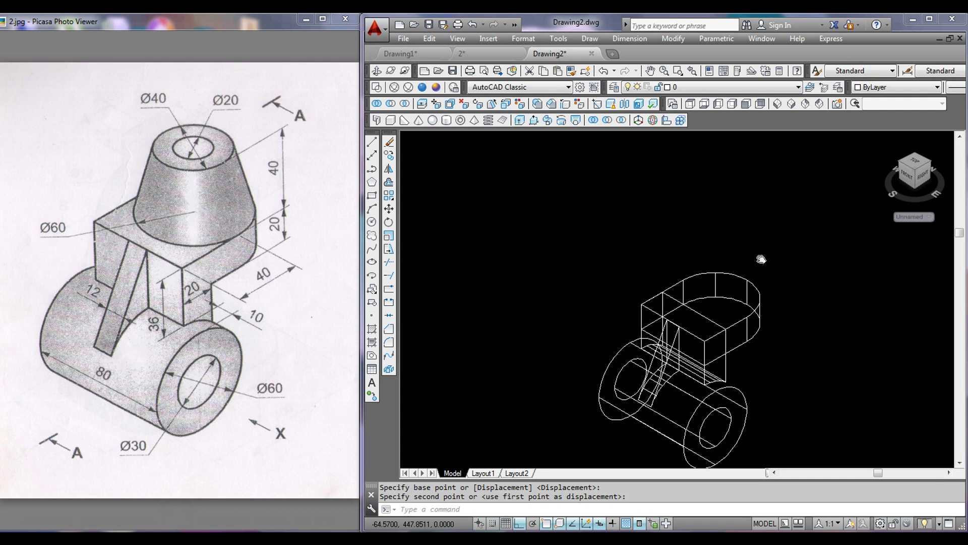
pyautogui.scroll(-3, 706, 237)
# Step: Move the tapered cone by its base centre onto the top of the block
pyautogui.scroll(-2, 656, 242)
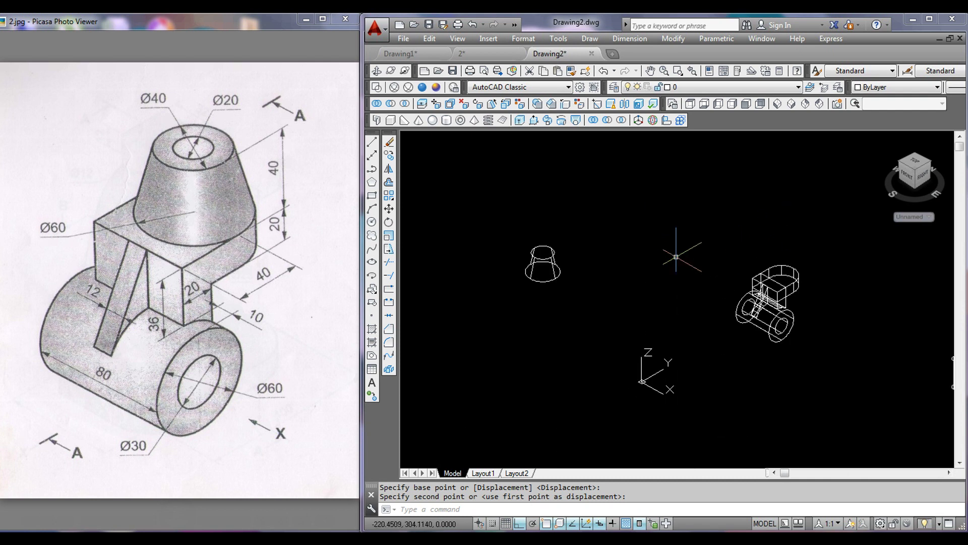
pyautogui.click(616, 305)
pyautogui.click(569, 257)
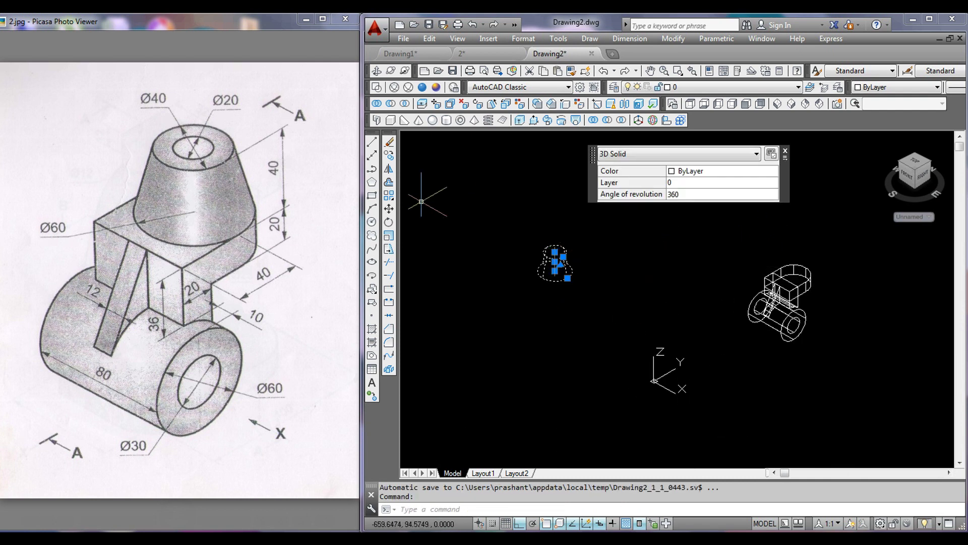
pyautogui.click(388, 209)
pyautogui.click(577, 297)
pyautogui.click(550, 252)
pyautogui.press('Return')
pyautogui.click(555, 271)
pyautogui.scroll(4, 716, 272)
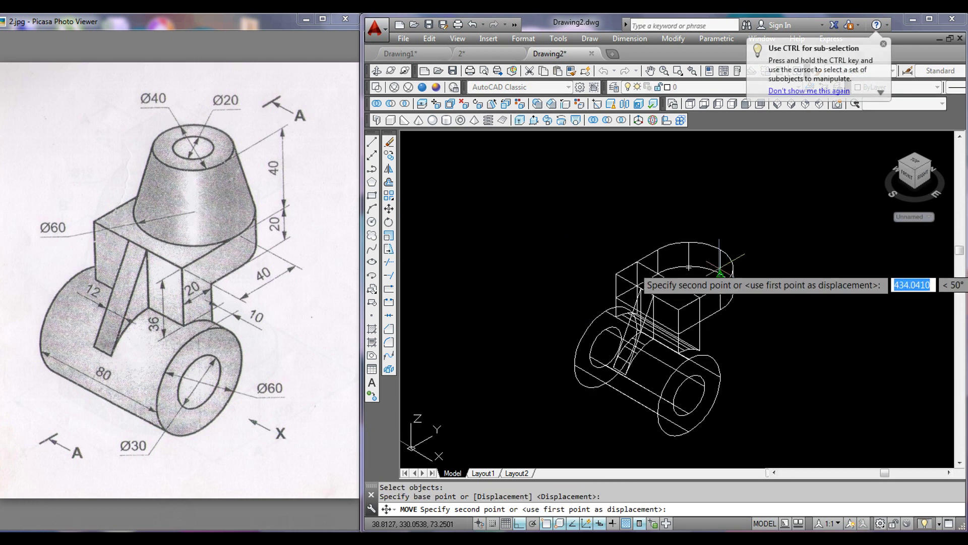
pyautogui.click(689, 267)
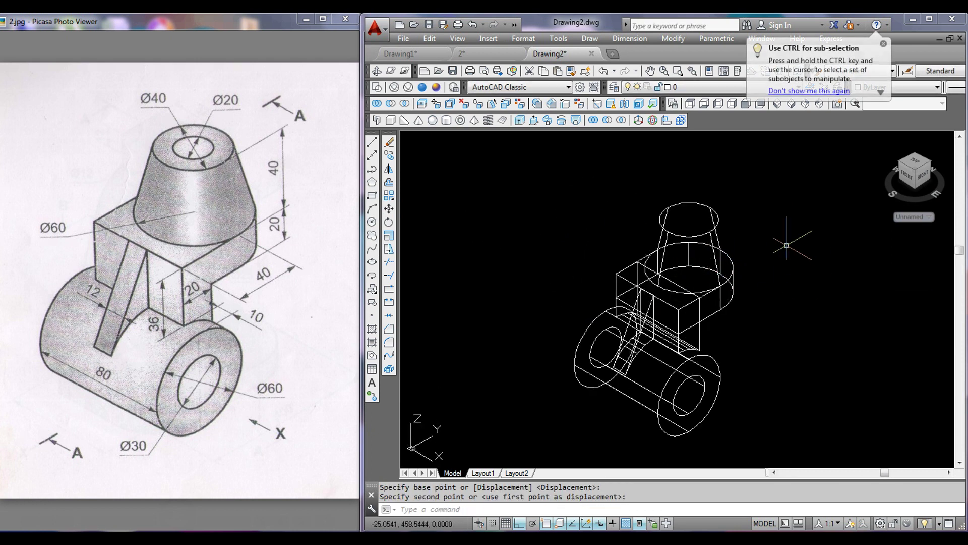
pyautogui.moveTo(622, 130); pyautogui.dragTo(592, 151, button='middle')
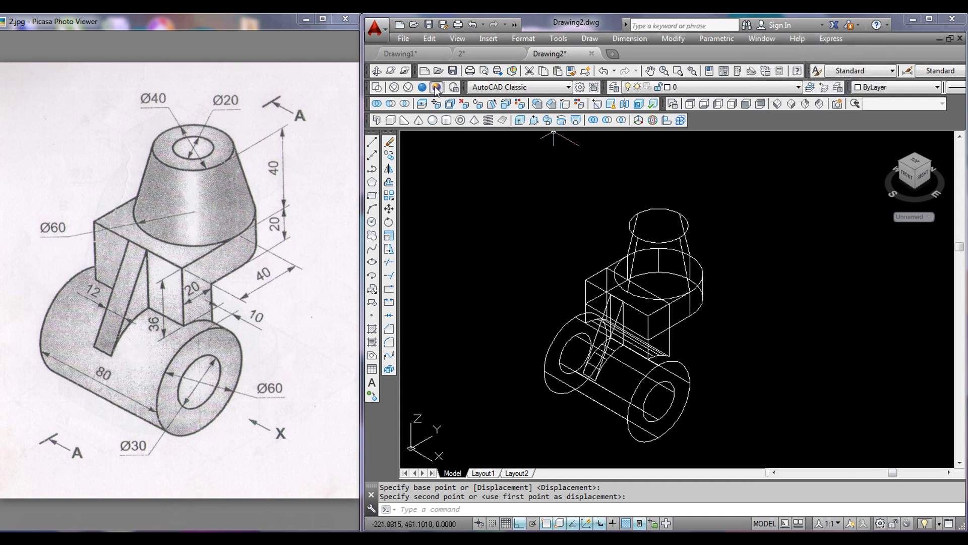
# Step: Switch to Conceptual shading and union the tapered cone with the block
pyautogui.click(437, 88)
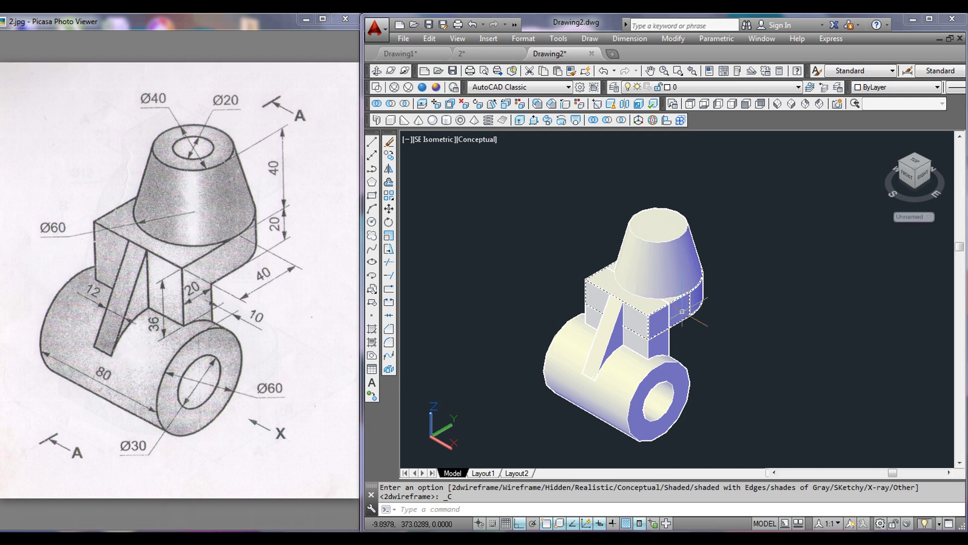
pyautogui.click(593, 120)
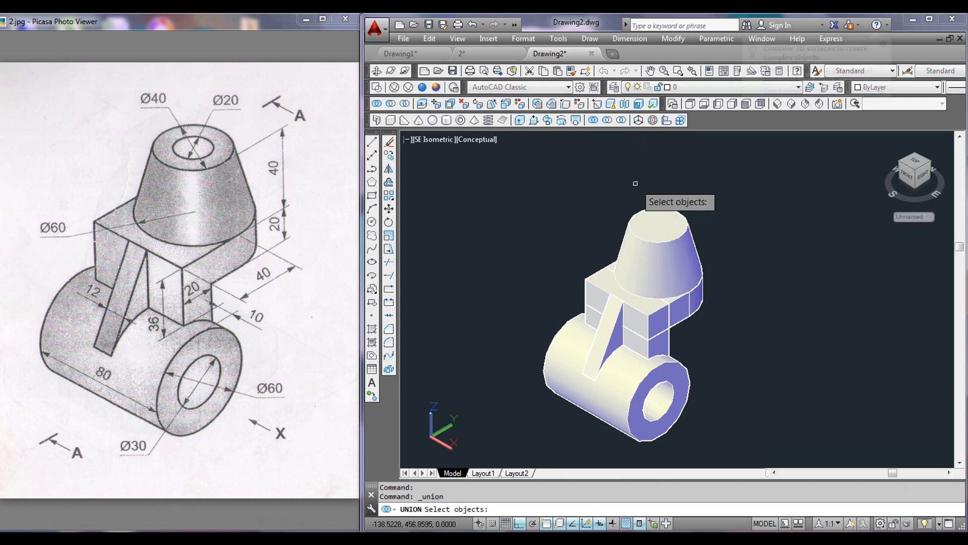
pyautogui.click(682, 275)
pyautogui.click(683, 304)
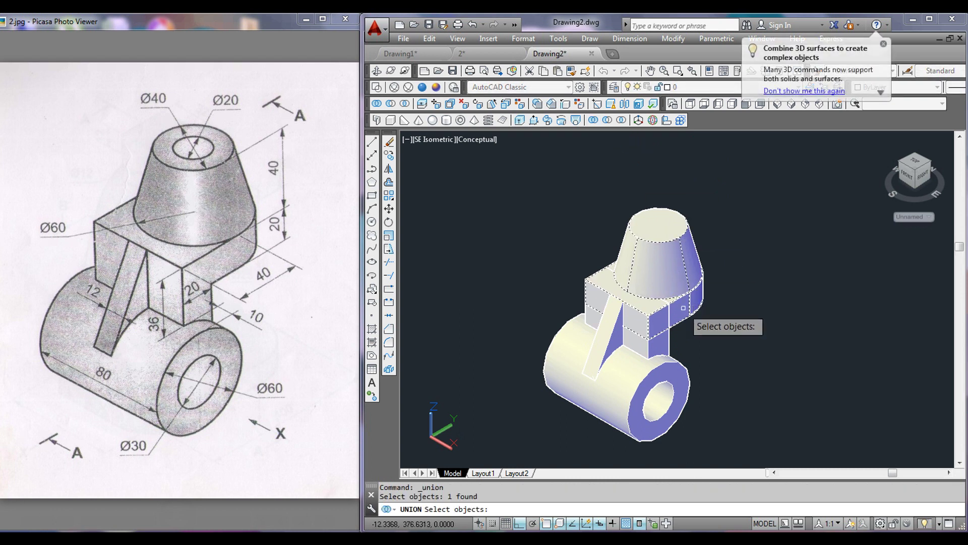
pyautogui.press('Return')
pyautogui.scroll(-2, 780, 254)
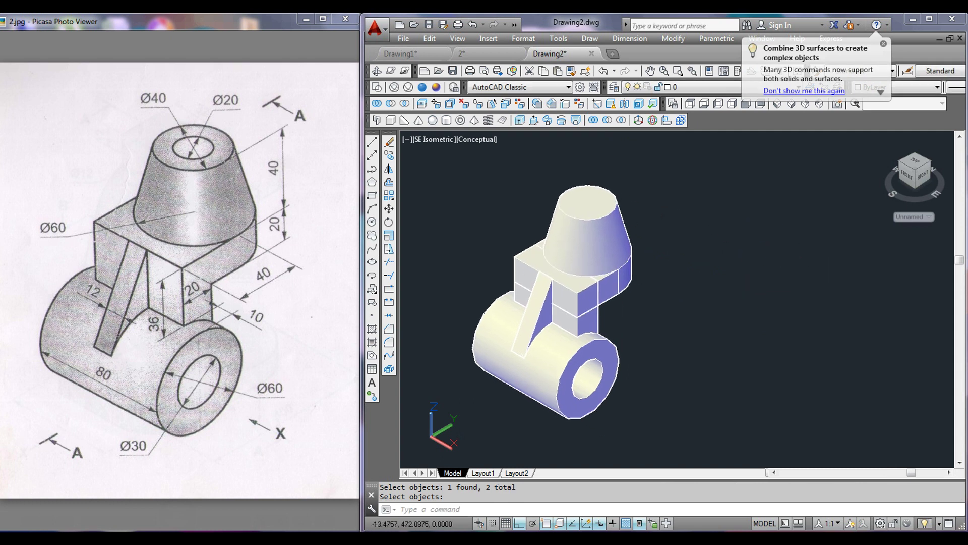
pyautogui.scroll(-2, 750, 300)
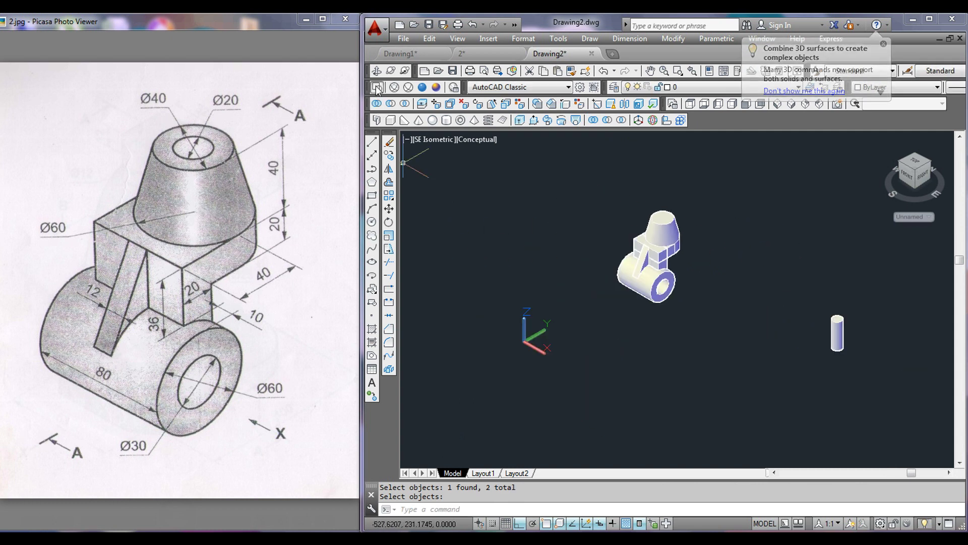
# Step: In 2D Wireframe, move the Ø20 cylinder's top centre to the cone's top centre
pyautogui.click(377, 103)
pyautogui.click(389, 209)
pyautogui.click(860, 332)
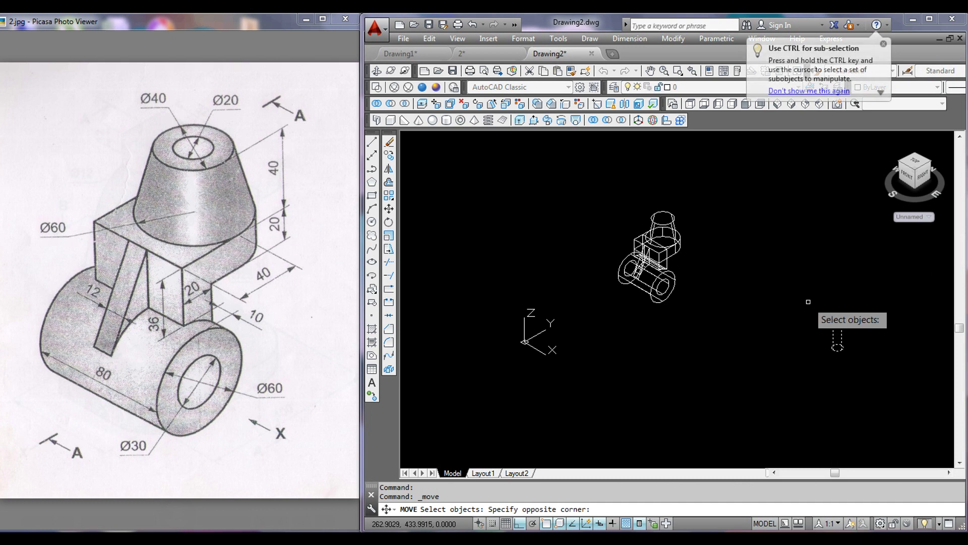
pyautogui.click(808, 303)
pyautogui.press('Return')
pyautogui.scroll(6, 830, 310)
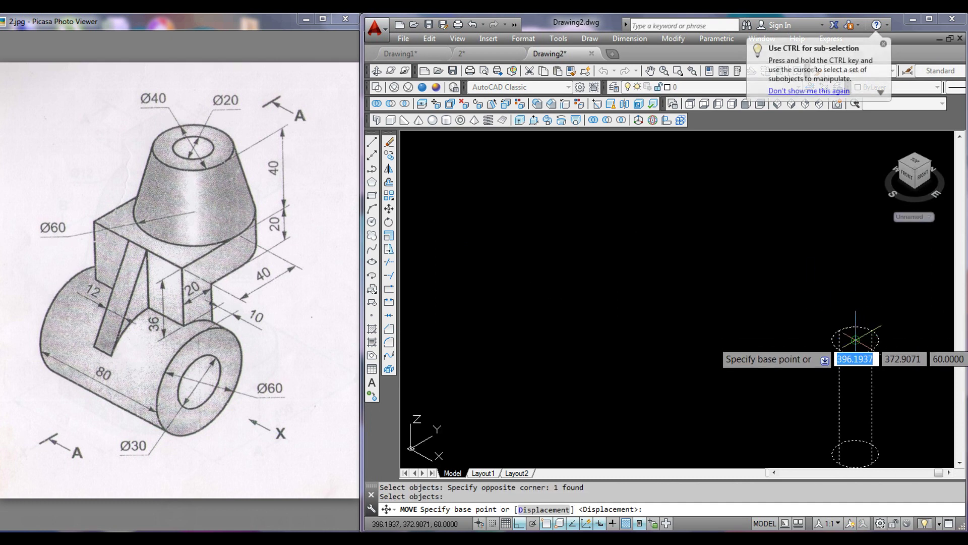
pyautogui.click(872, 330)
pyautogui.scroll(-6, 809, 296)
pyautogui.scroll(3, 756, 275)
pyautogui.scroll(3, 852, 272)
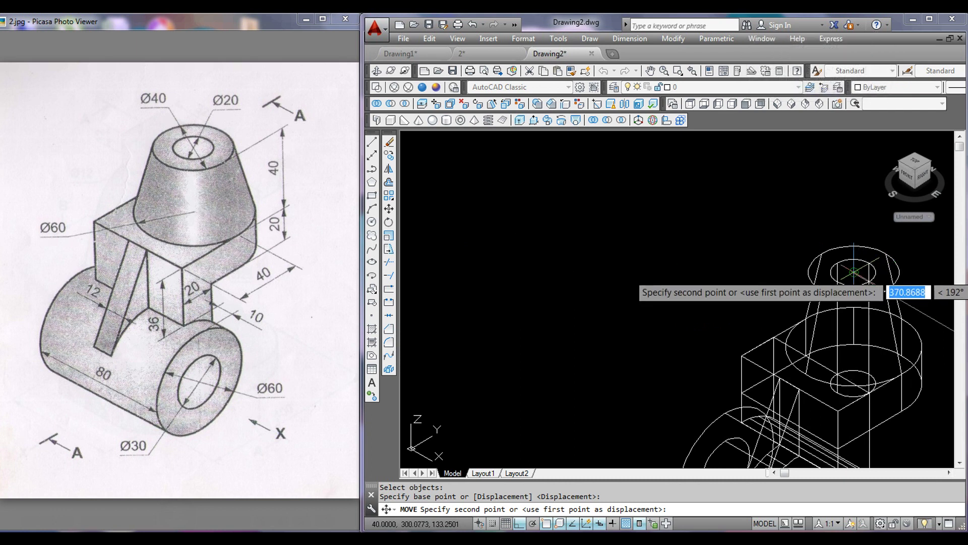
pyautogui.click(853, 272)
pyautogui.moveTo(714, 266); pyautogui.dragTo(612, 197, button='middle')
pyautogui.scroll(-2, 612, 196)
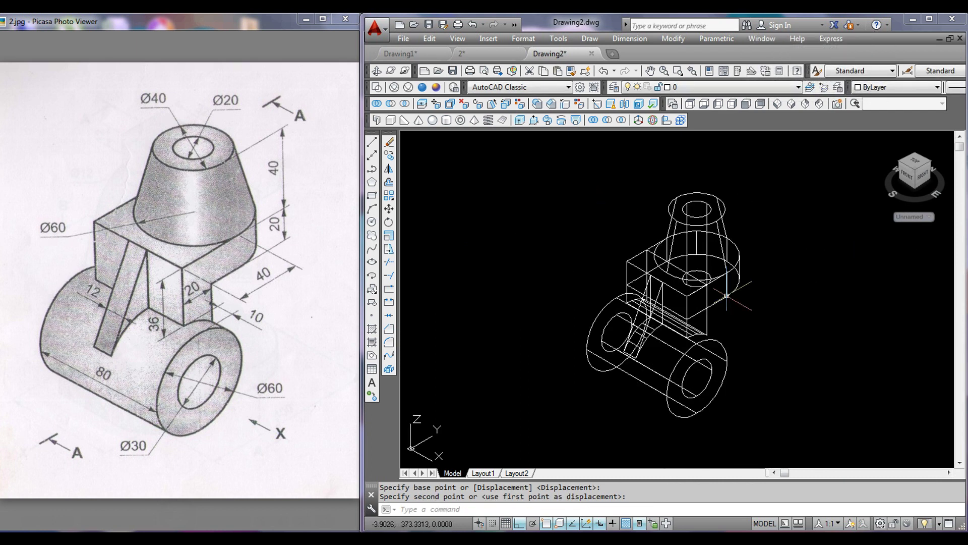
# Step: Subtract the Ø20 cylinder from the bracket body to bore the boss
pyautogui.click(608, 121)
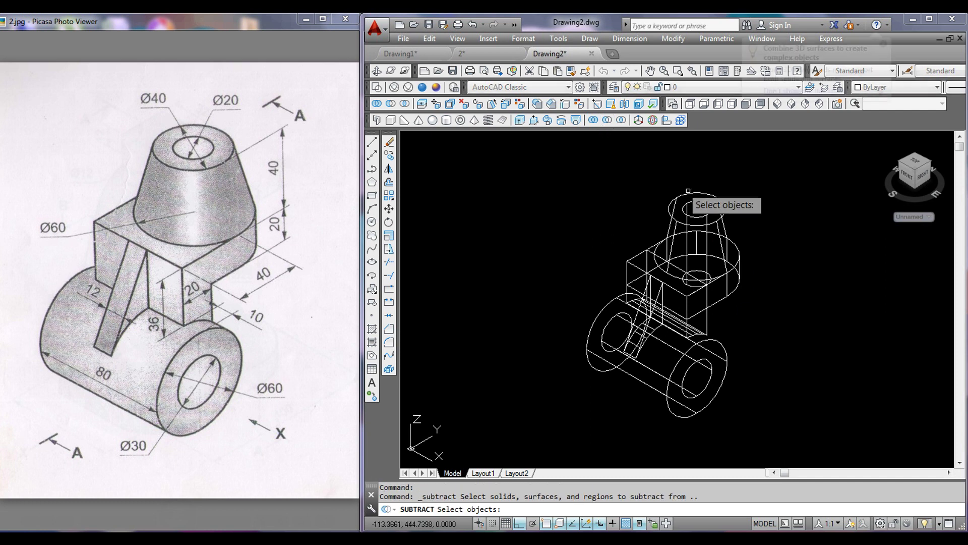
pyautogui.click(721, 214)
pyautogui.press('Return')
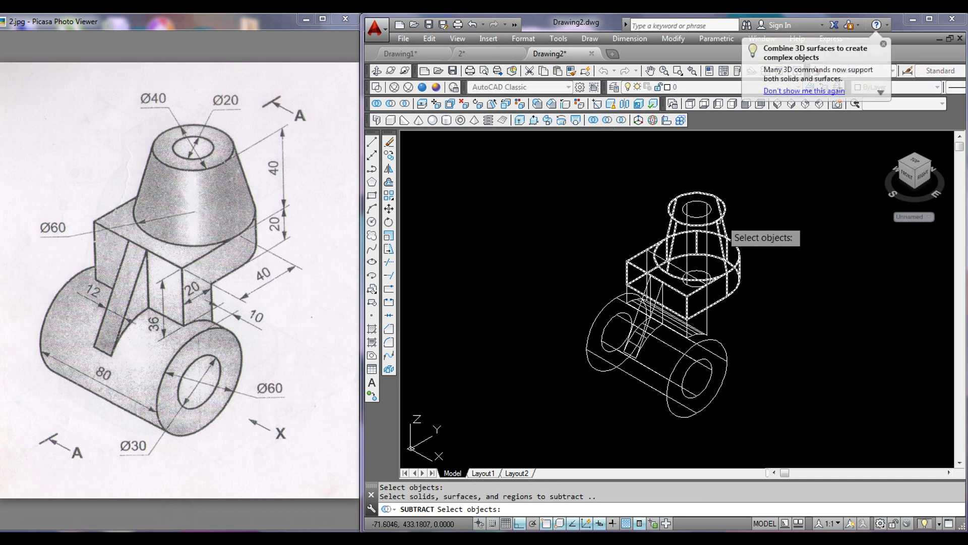
pyautogui.click(699, 217)
pyautogui.press('Return')
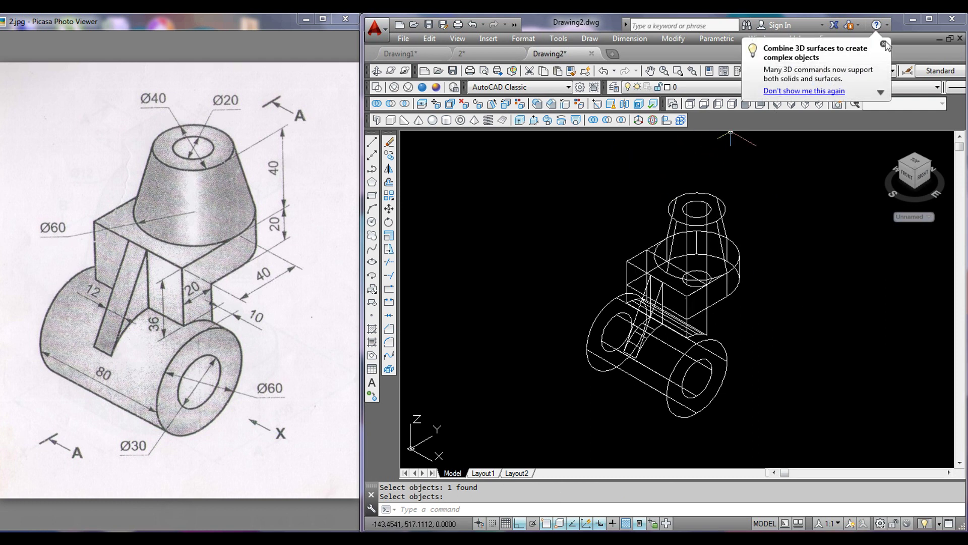
pyautogui.click(884, 45)
# Step: In SE Isometric Conceptual view, union all four bracket solids via a crossing window
pyautogui.click(791, 104)
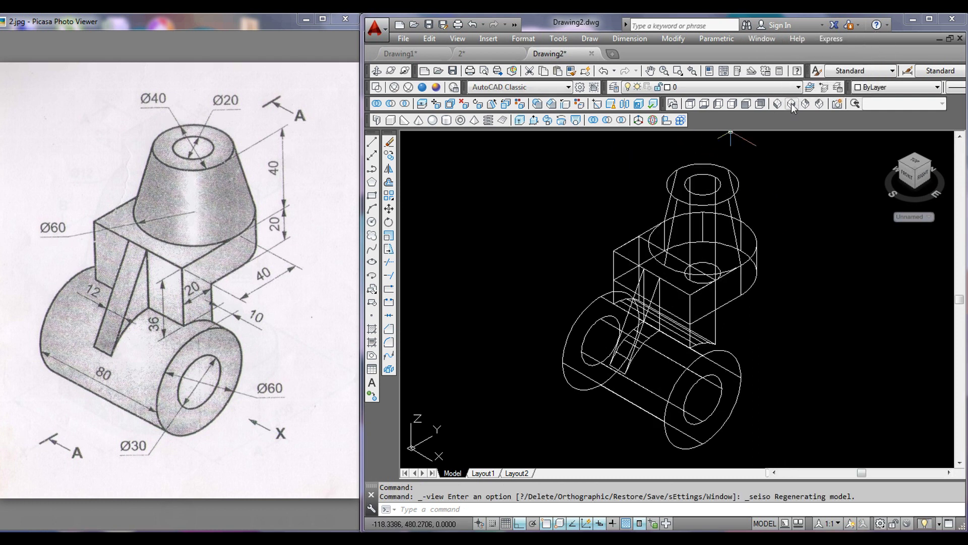
pyautogui.click(437, 88)
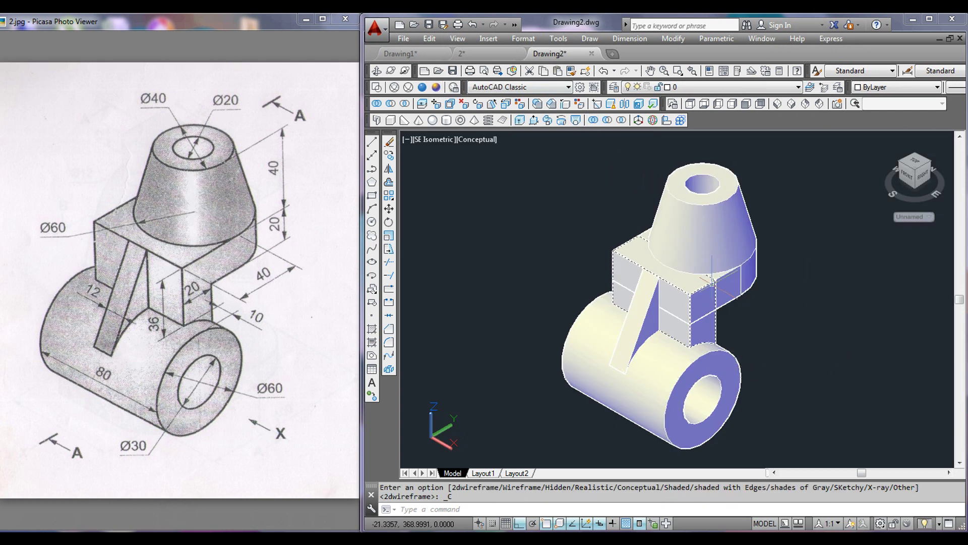
pyautogui.click(594, 120)
pyautogui.moveTo(769, 353); pyautogui.dragTo(687, 309, button='middle')
pyautogui.scroll(-2, 746, 393)
pyautogui.click(751, 402)
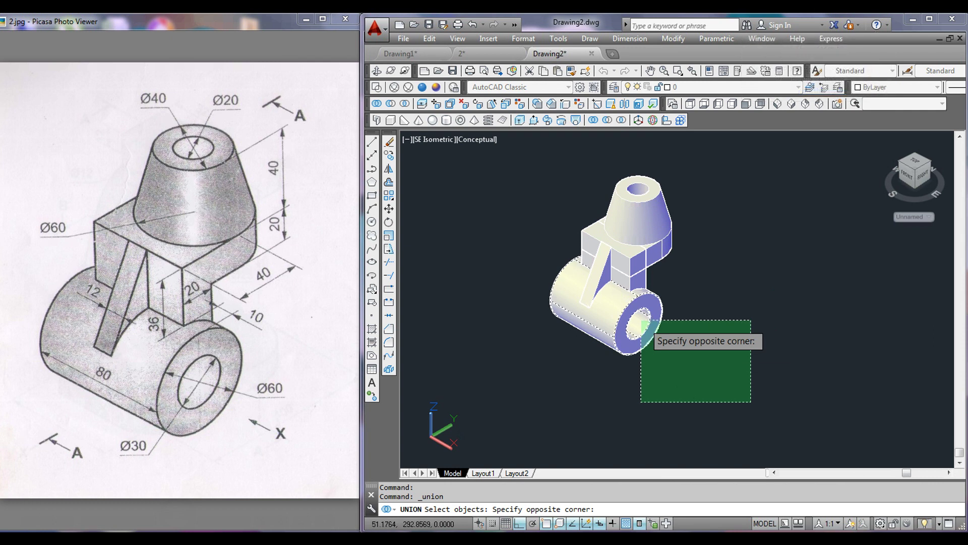
pyautogui.click(519, 207)
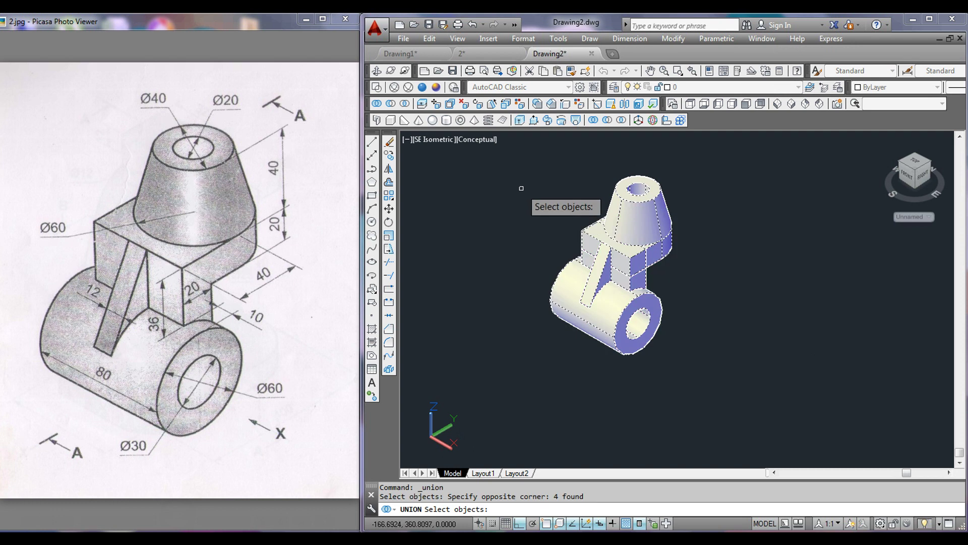
pyautogui.press('Return')
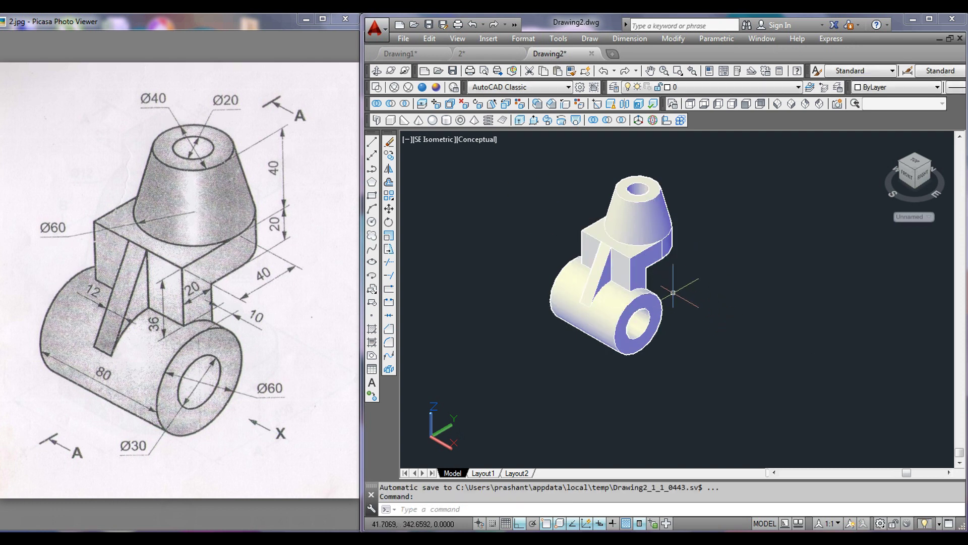
pyautogui.moveTo(721, 247)
pyautogui.keyDown('shift'); pyautogui.mouseDown(button='middle')
pyautogui.moveTo(614, 212)
pyautogui.moveTo(588, 190)
pyautogui.moveTo(560, 210)
pyautogui.moveTo(566, 177)
pyautogui.moveTo(589, 142)
pyautogui.moveTo(657, 318)
pyautogui.moveTo(691, 255)
pyautogui.moveTo(719, 251)
pyautogui.mouseUp(button='middle'); pyautogui.keyUp('shift')
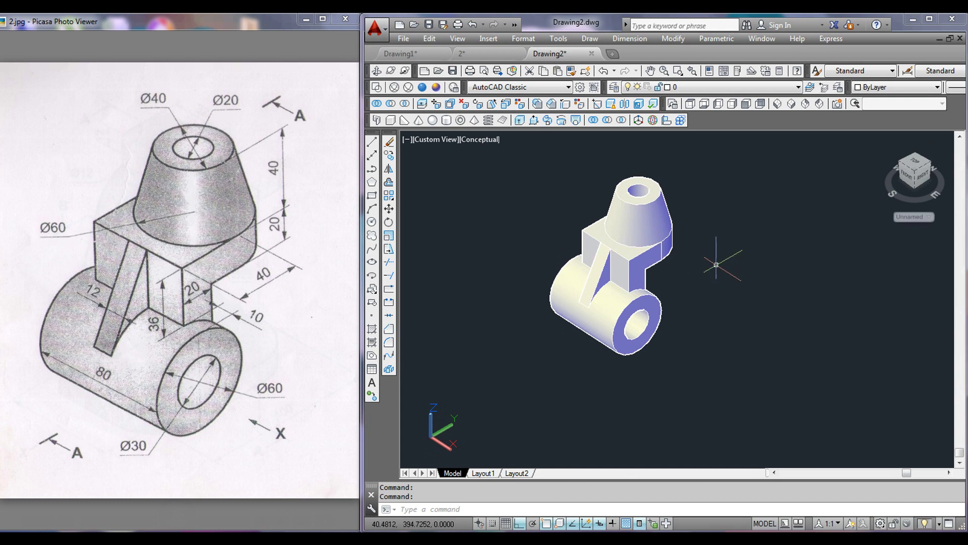
pyautogui.click(377, 72)
pyautogui.moveTo(670, 291)
pyautogui.mouseDown()
pyautogui.moveTo(695, 301)
pyautogui.moveTo(614, 251)
pyautogui.moveTo(689, 288)
pyautogui.mouseUp()
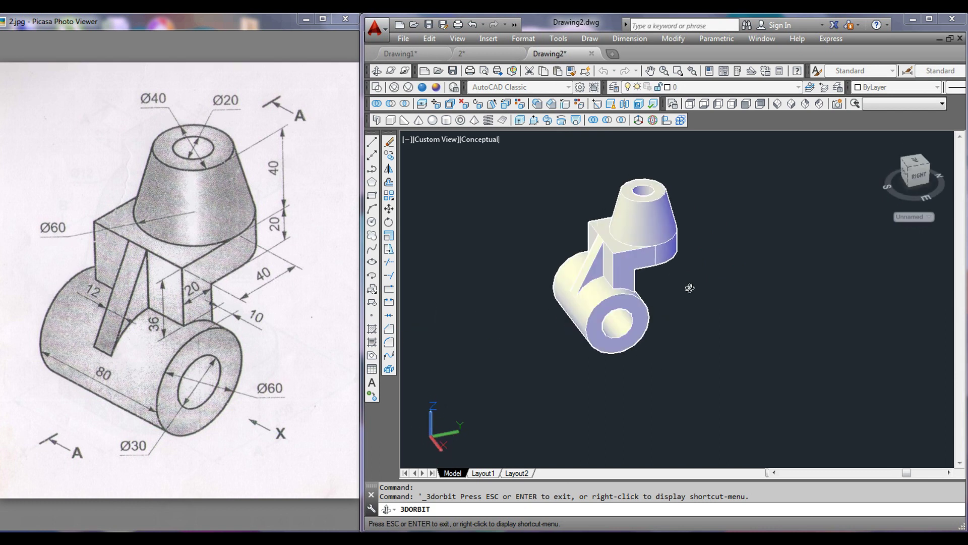
pyautogui.click(790, 104)
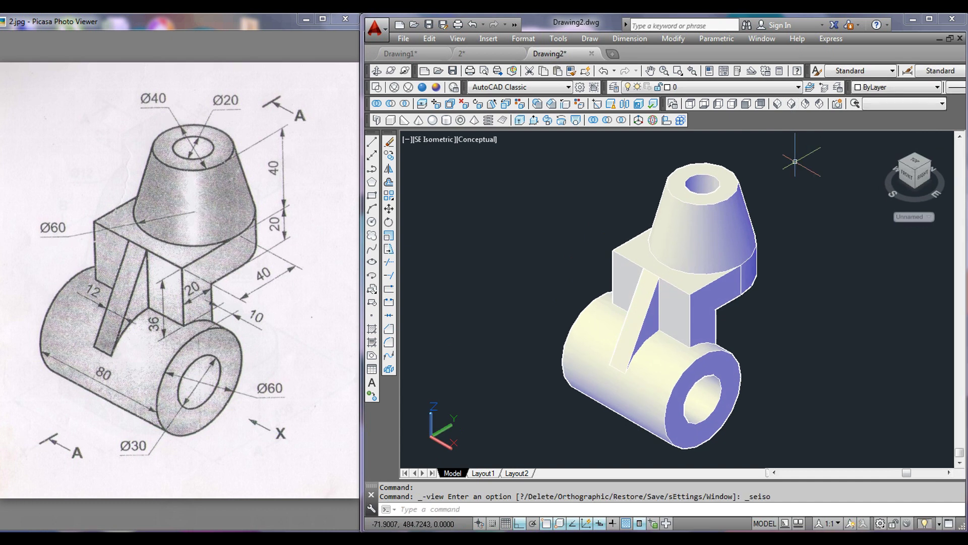